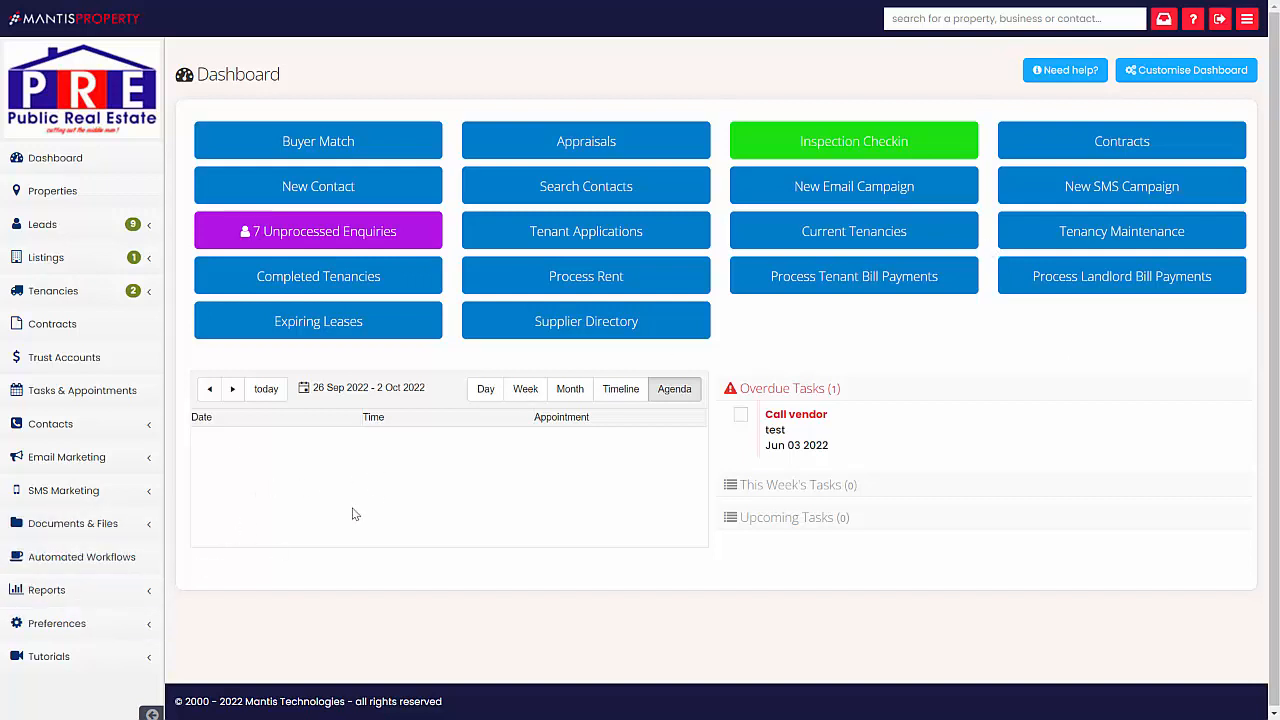
- Open the REI Forms / Realworks settings among the third-party integration preferences
{"action": "left_click", "coordinate": [60, 623]}
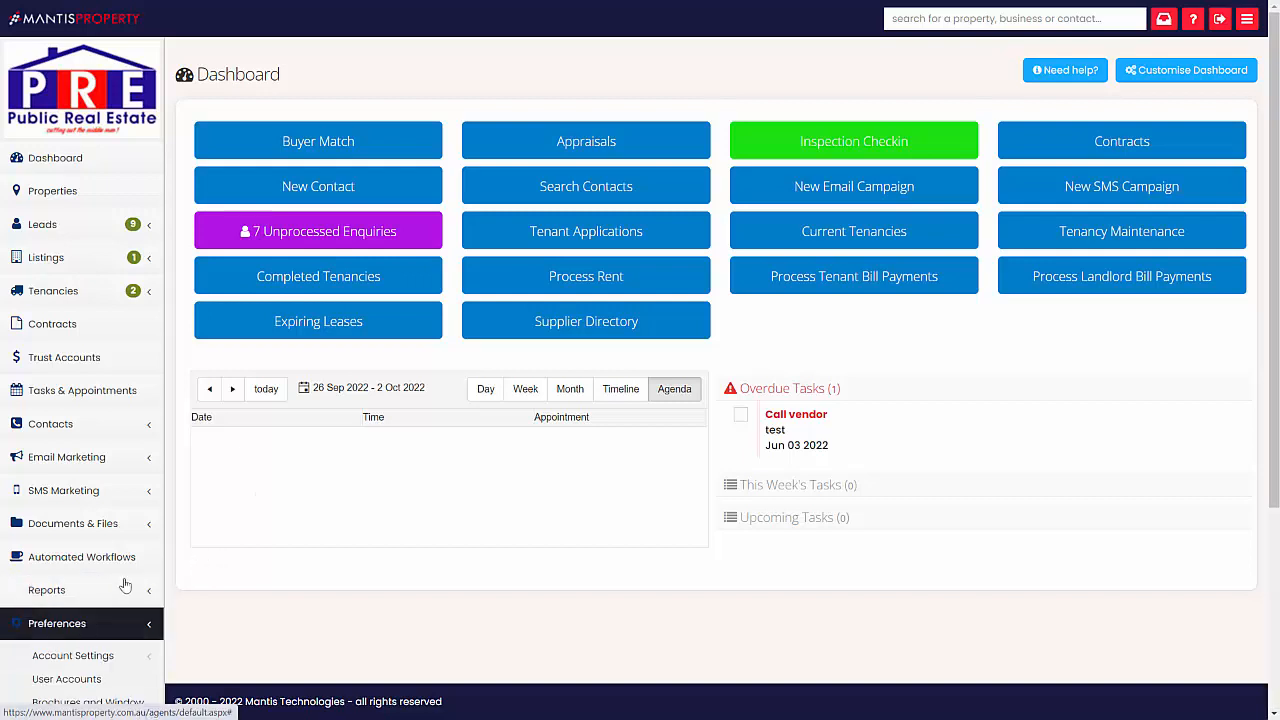
{"action": "scroll", "coordinate": [168, 545], "scroll_direction": "down", "scroll_amount": 3}
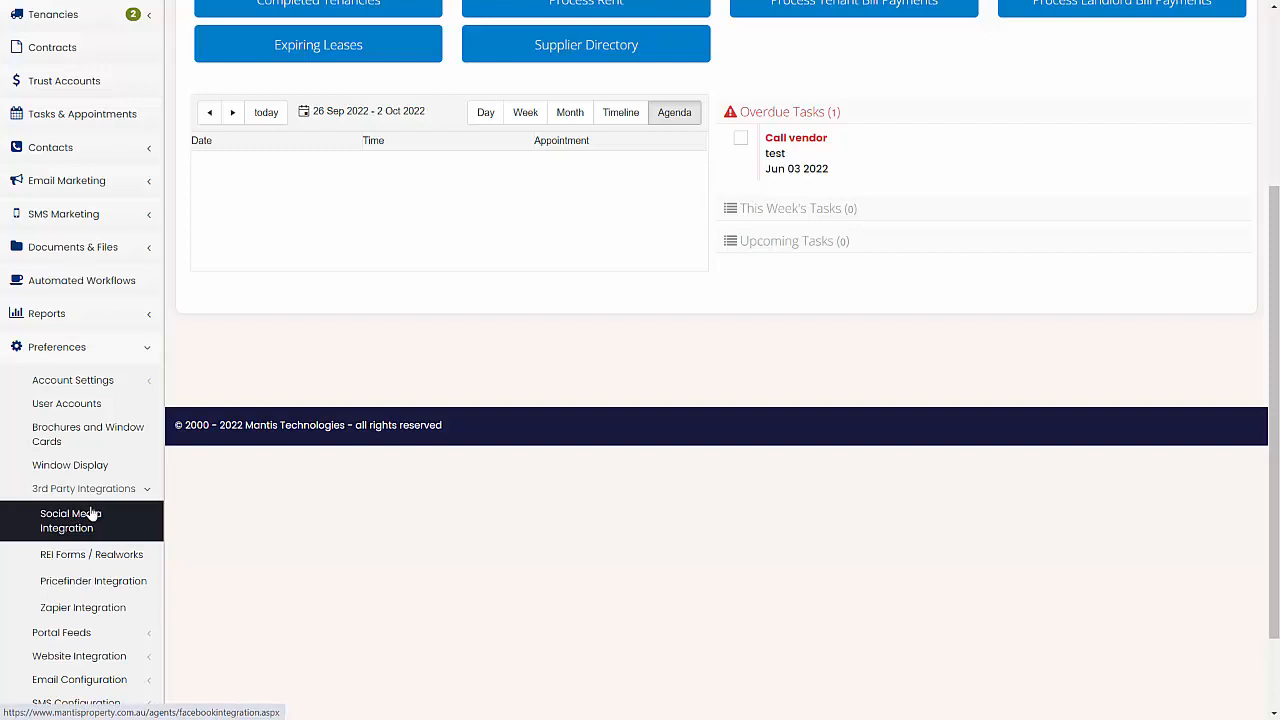
{"action": "scroll", "coordinate": [86, 510], "scroll_direction": "down", "scroll_amount": 1}
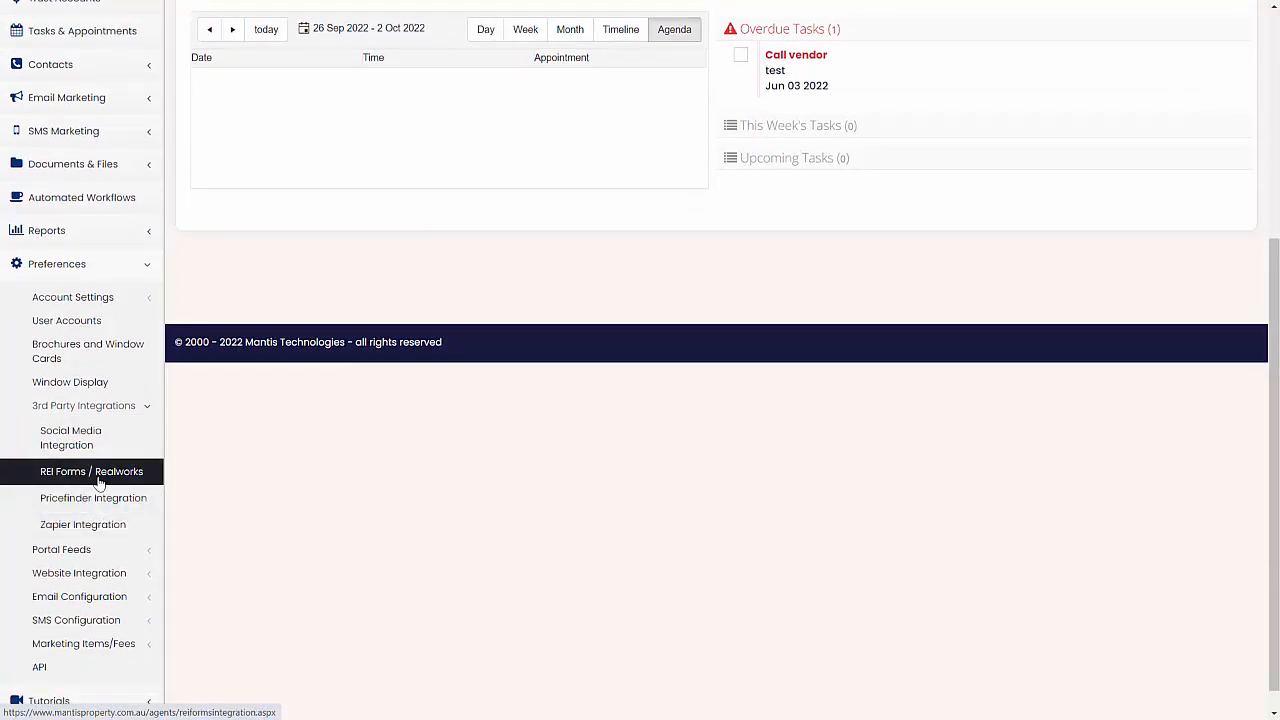
{"action": "left_click", "coordinate": [100, 483]}
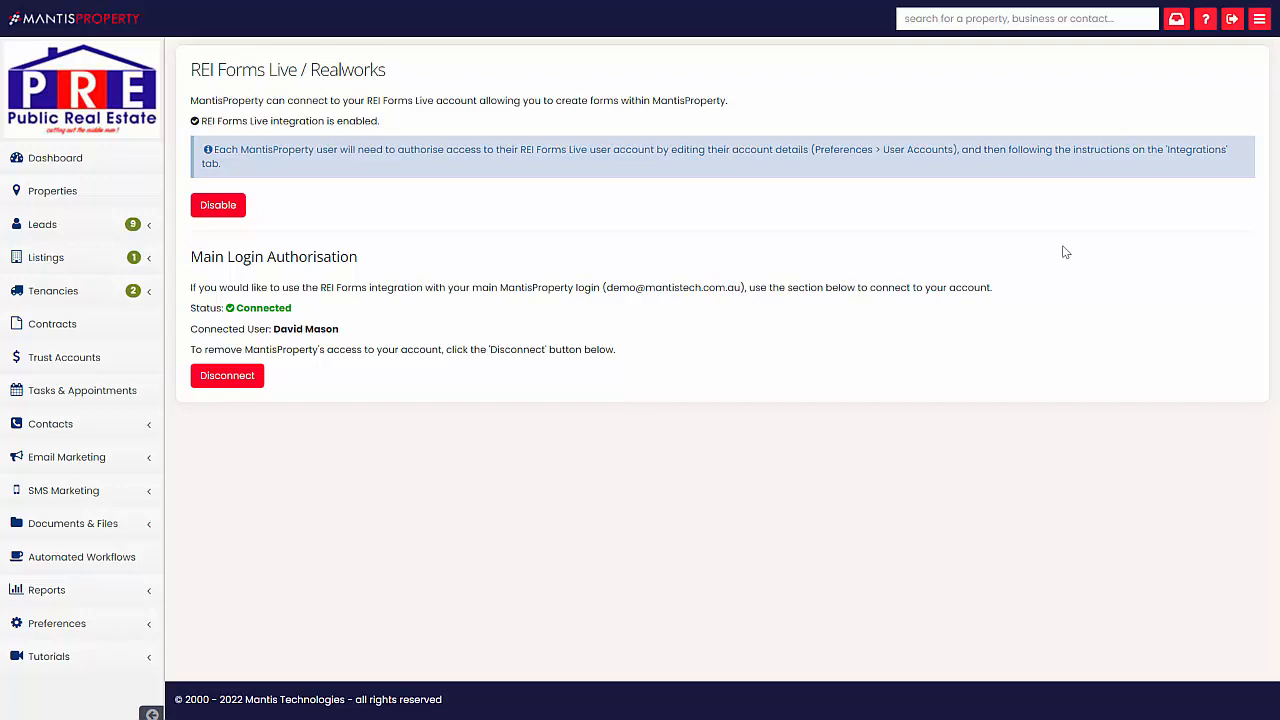
- Log out of the main account and sign in with the individual user's e-mail and password, completing the robot check
{"action": "left_click", "coordinate": [1232, 20]}
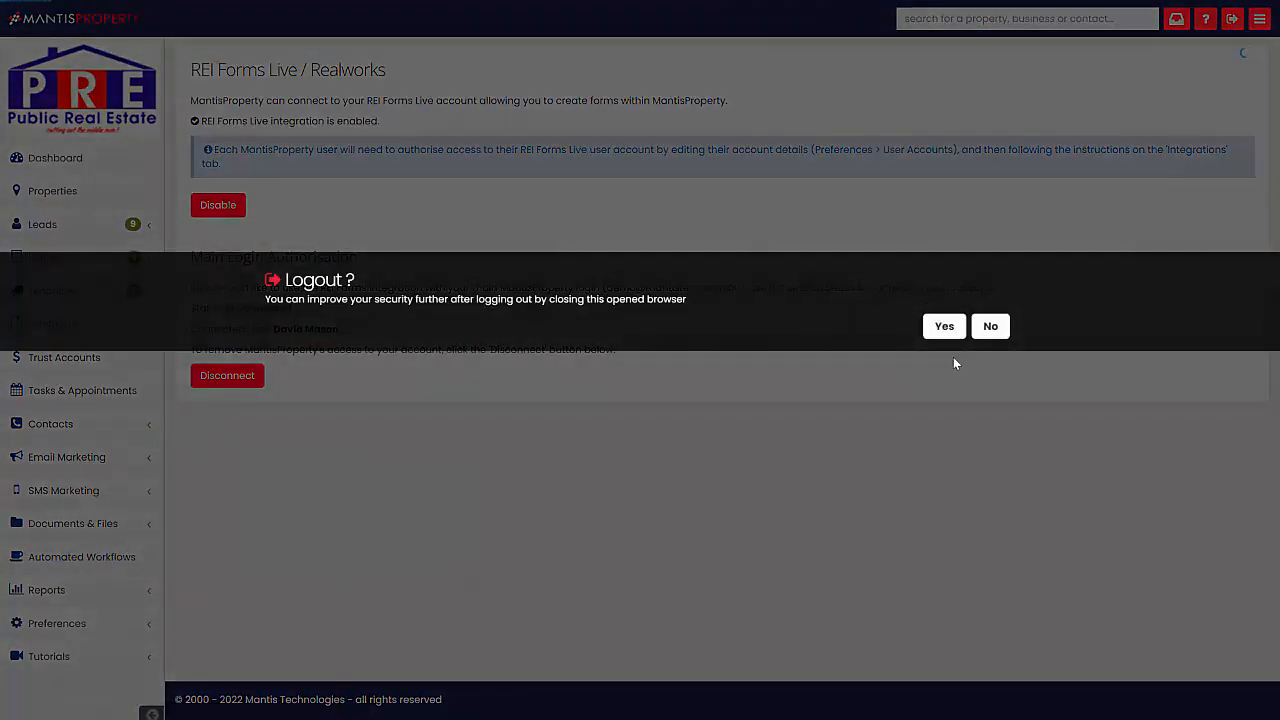
{"action": "left_click", "coordinate": [945, 328]}
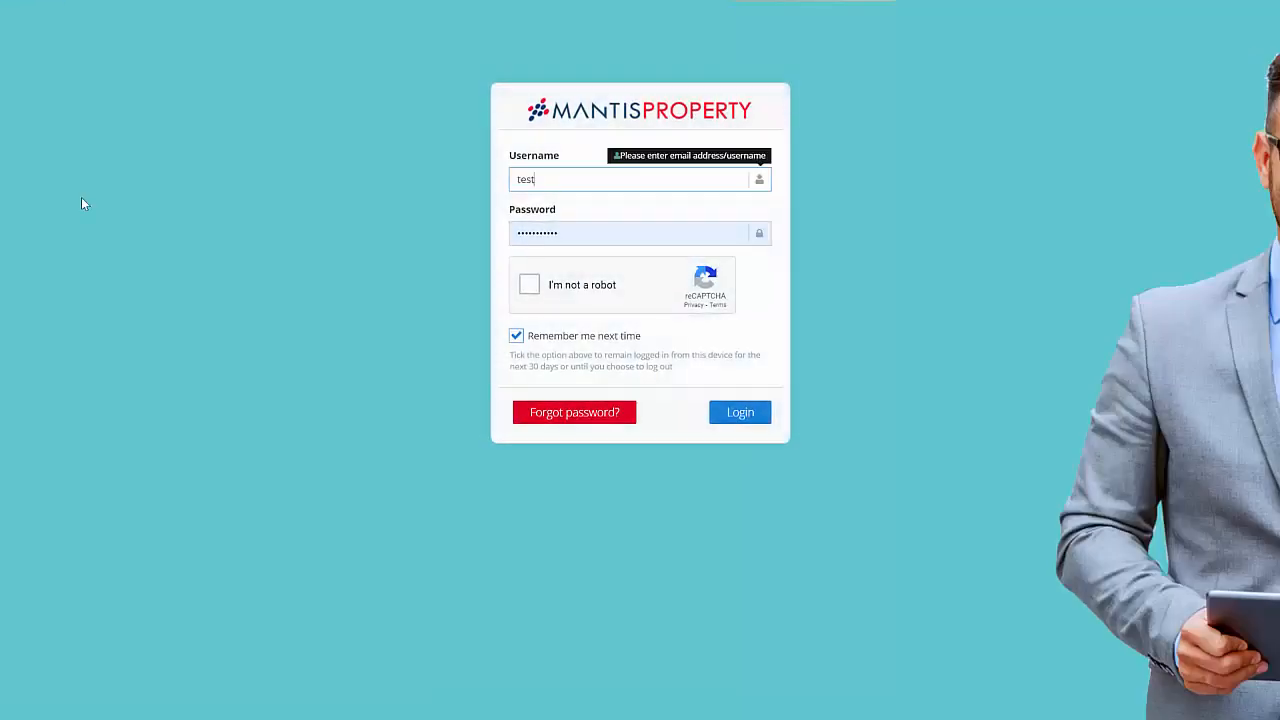
{"action": "type", "text": "@mantistech.com.au"}
{"action": "key", "text": "Tab"}
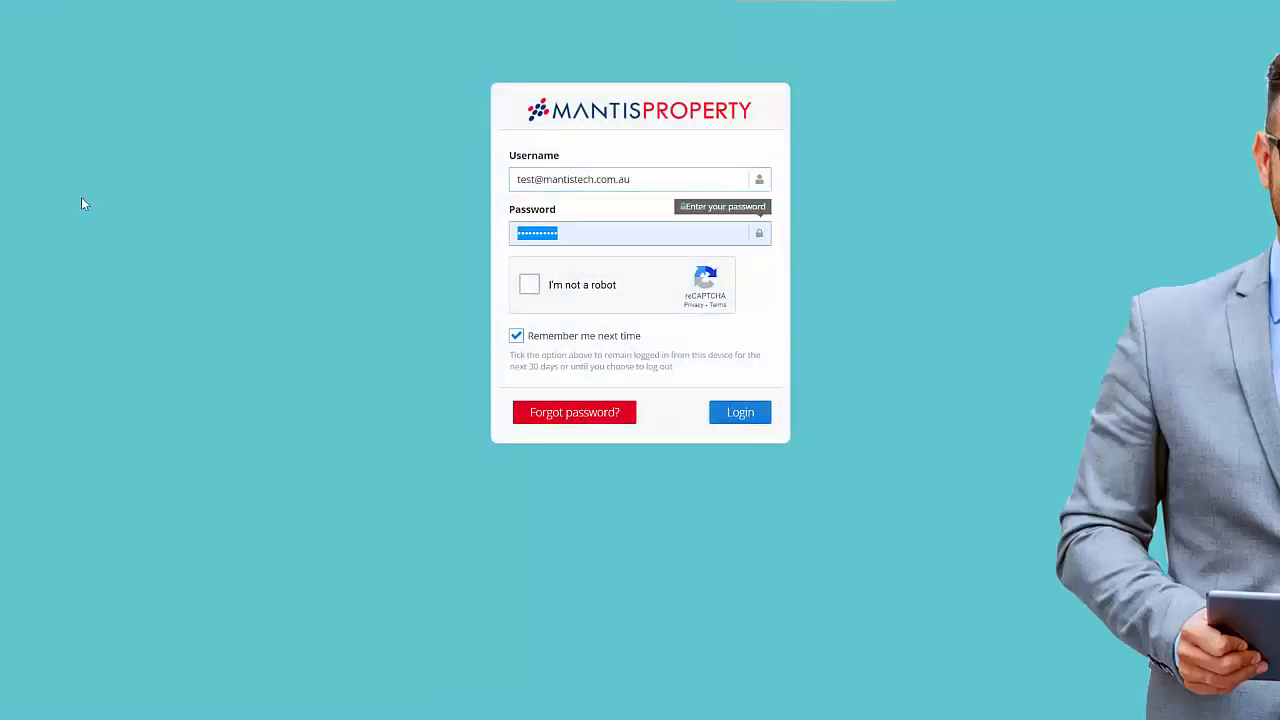
{"action": "type", "text": "********"}
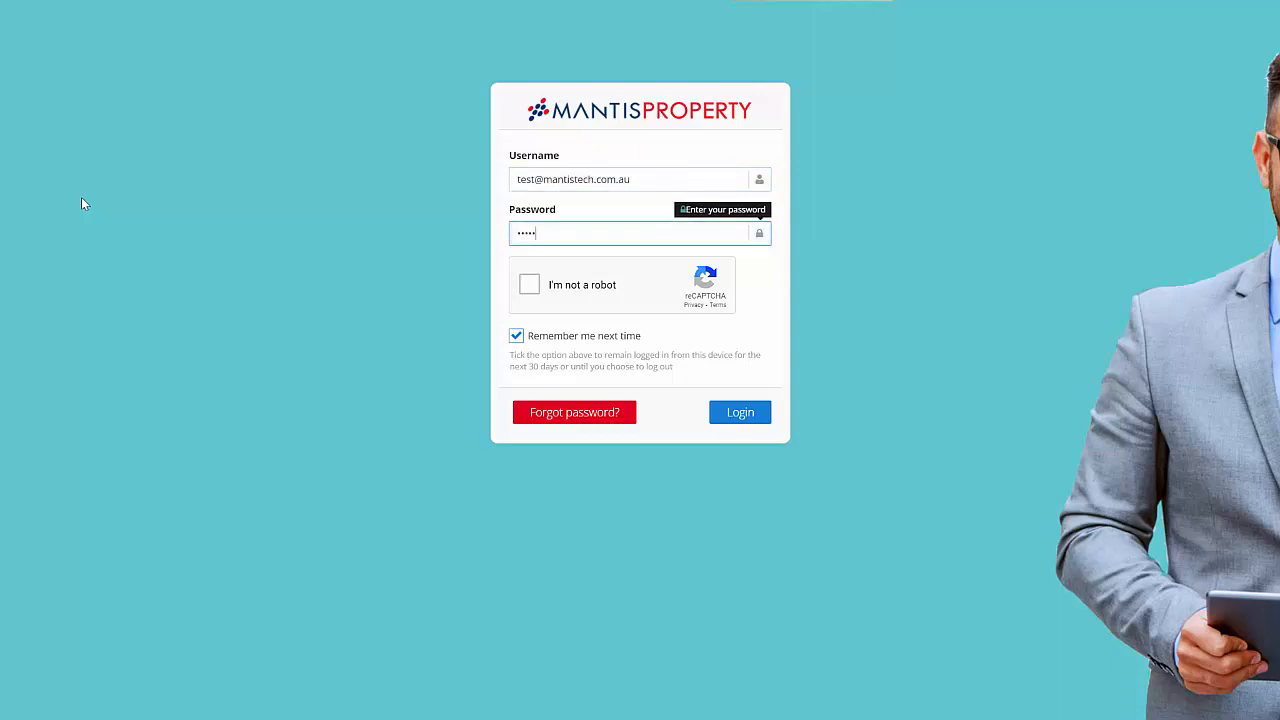
{"action": "left_click", "coordinate": [529, 285]}
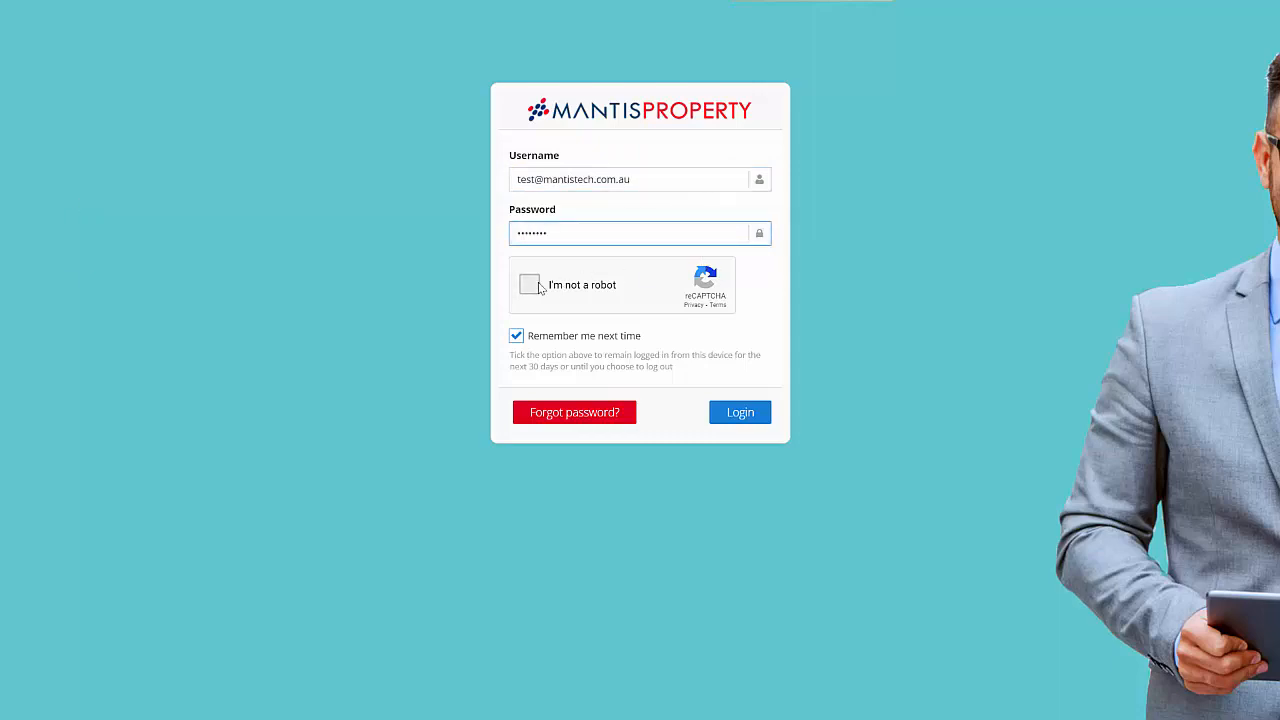
{"action": "left_click", "coordinate": [740, 413]}
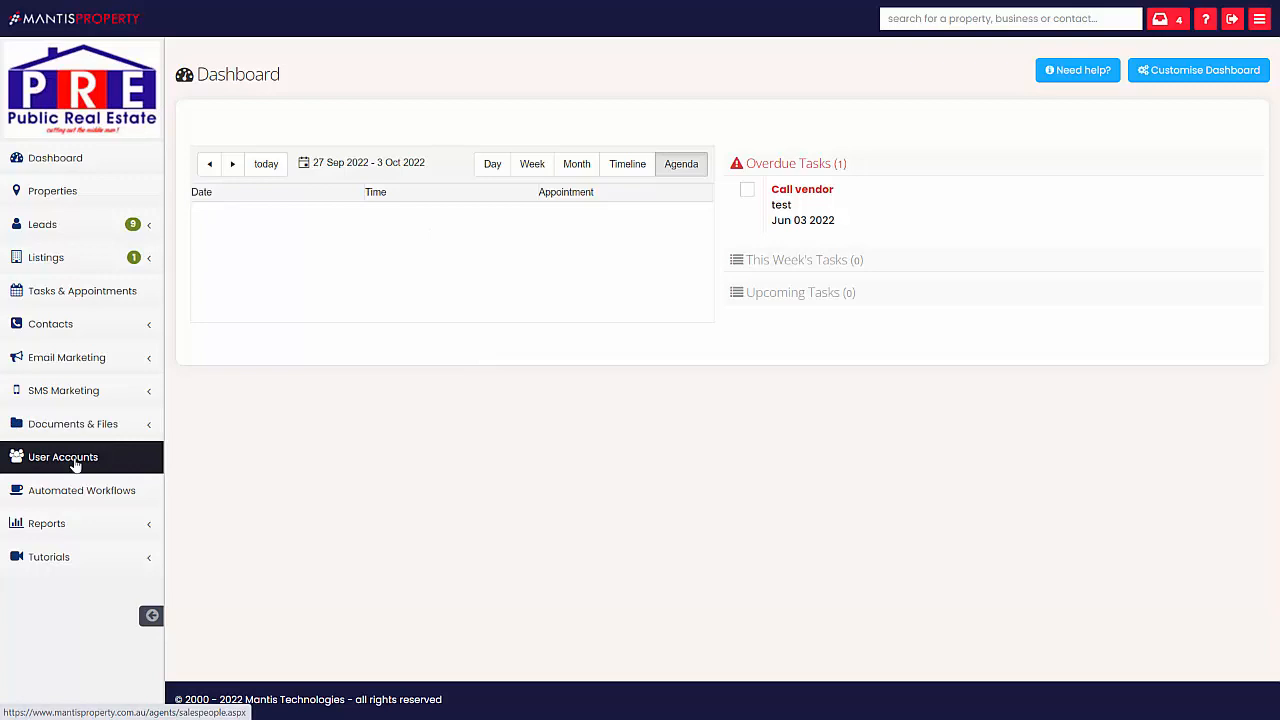
- Open the integration settings in the individual user's account and start the REI Forms Live authorisation
{"action": "left_click", "coordinate": [75, 462]}
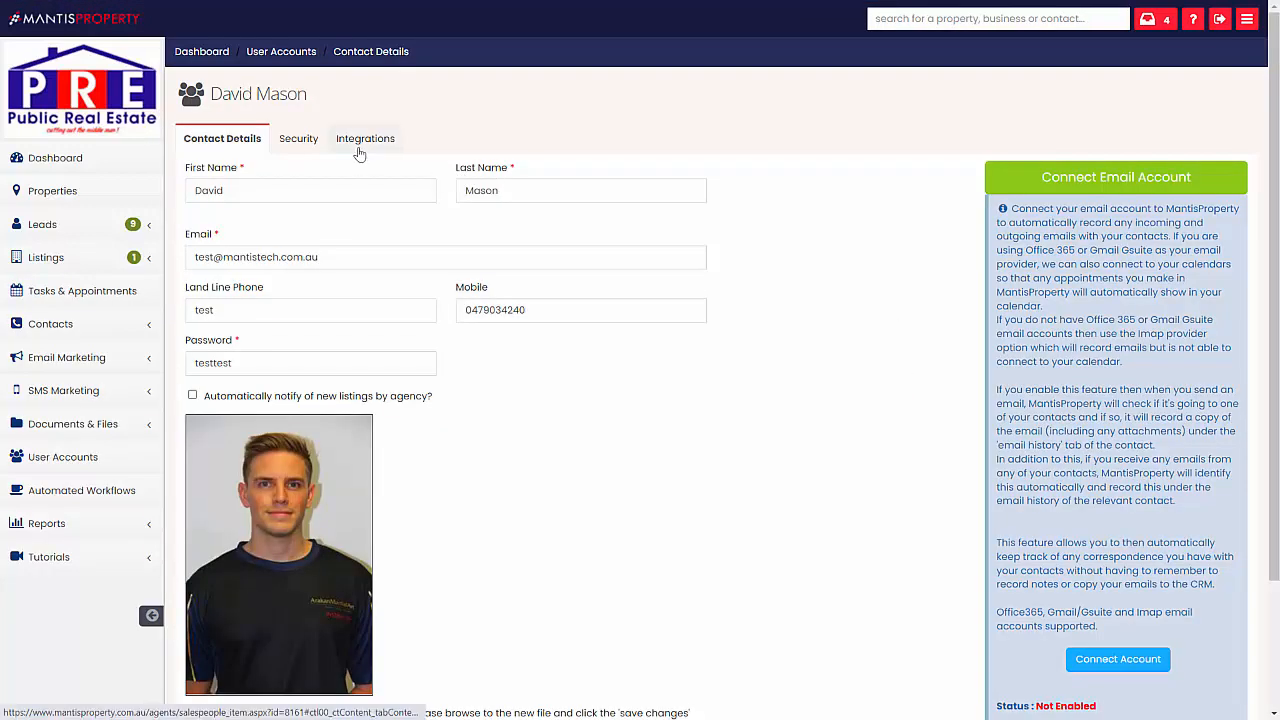
{"action": "left_click", "coordinate": [362, 143]}
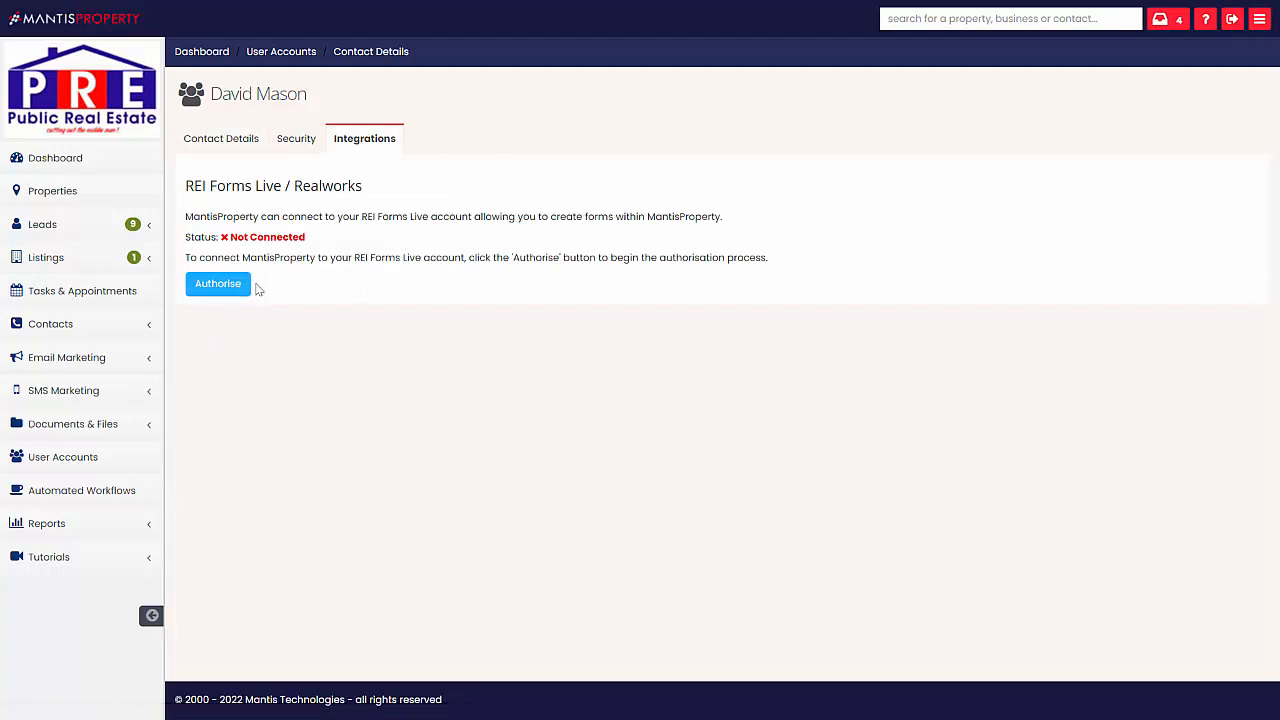
{"action": "left_click", "coordinate": [228, 294]}
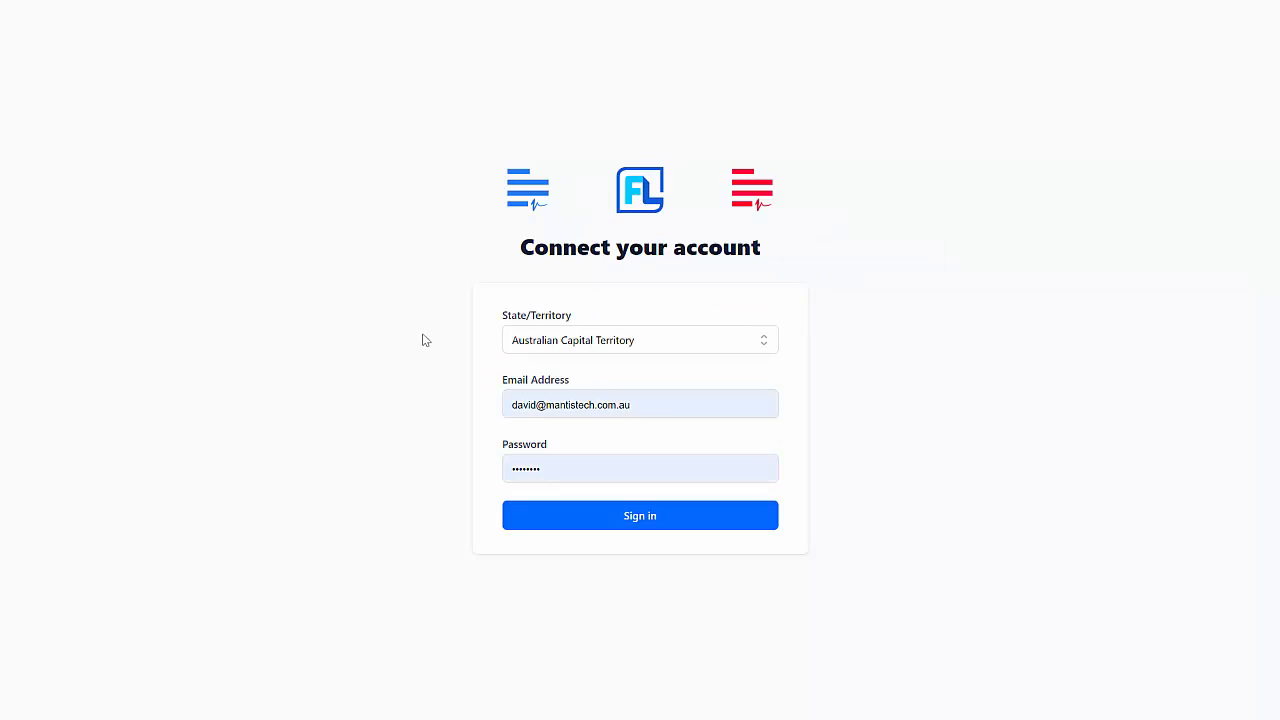
- Look through the State/Territory choices for connecting the account, and return to the user's integration settings without signing in
{"action": "left_click", "coordinate": [588, 342]}
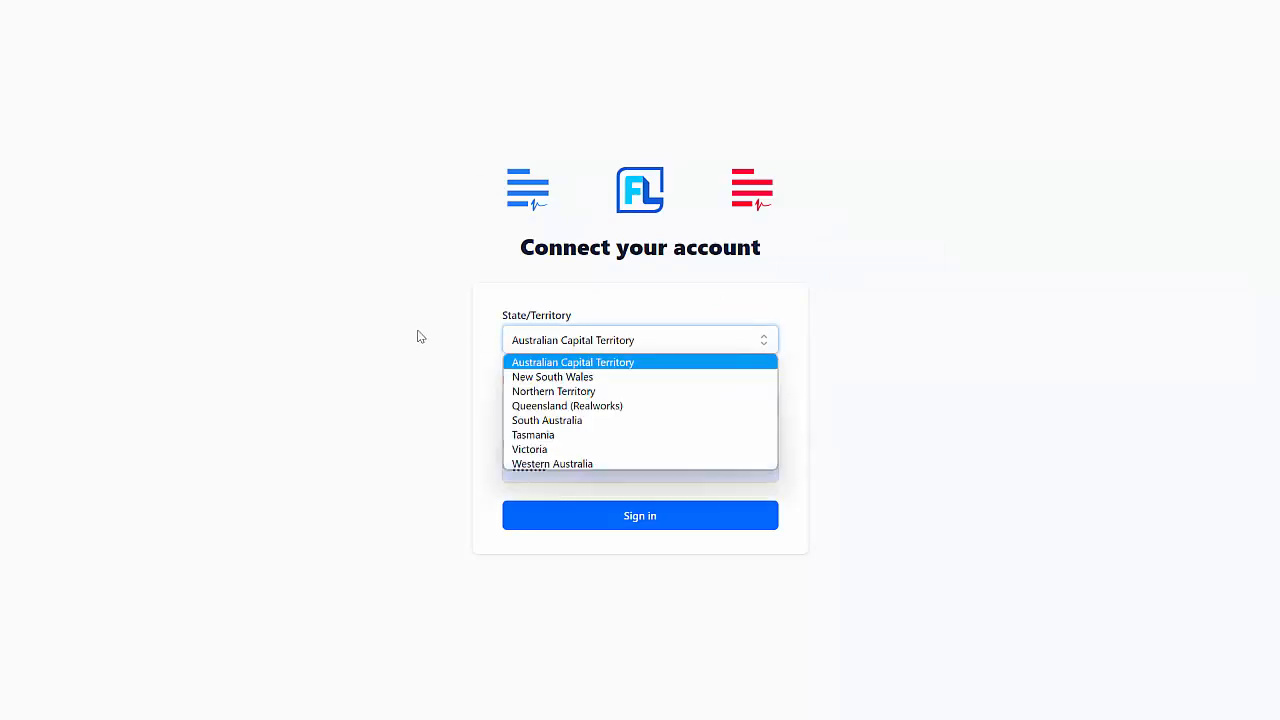
{"action": "left_click", "coordinate": [417, 338]}
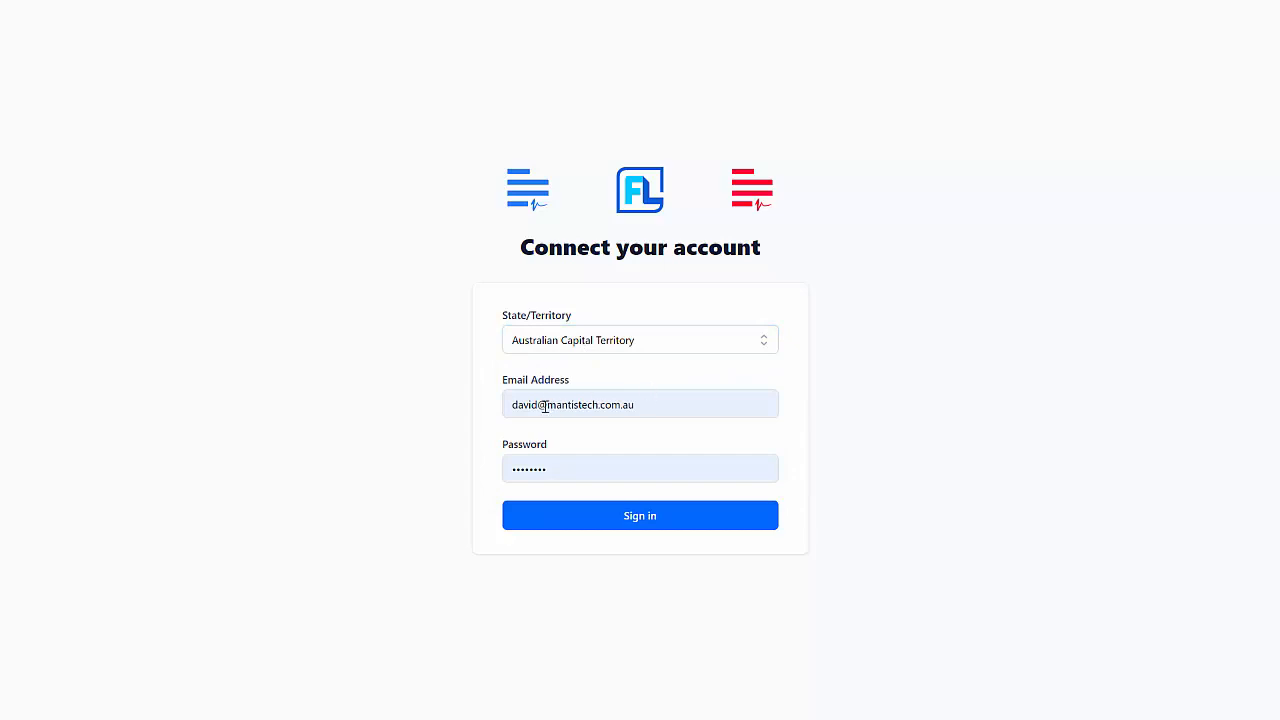
{"action": "right_click", "coordinate": [280, 245]}
{"action": "left_click", "coordinate": [324, 277]}
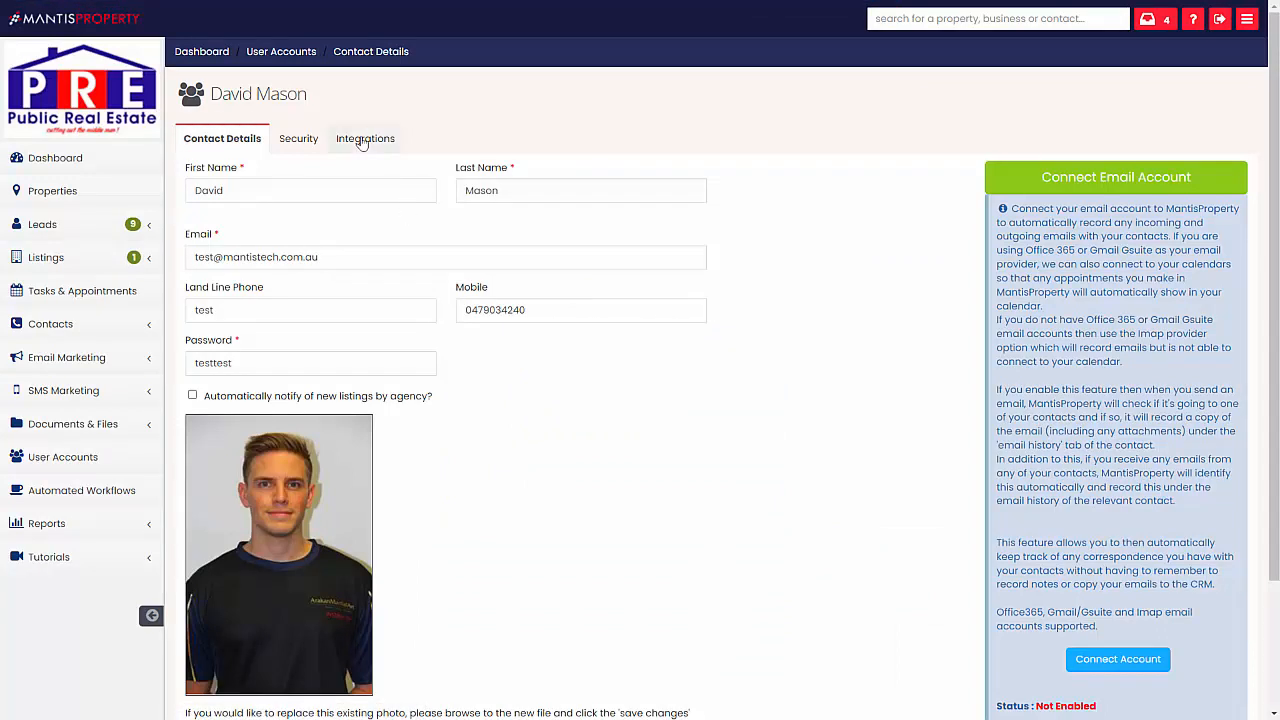
{"action": "left_click", "coordinate": [362, 140]}
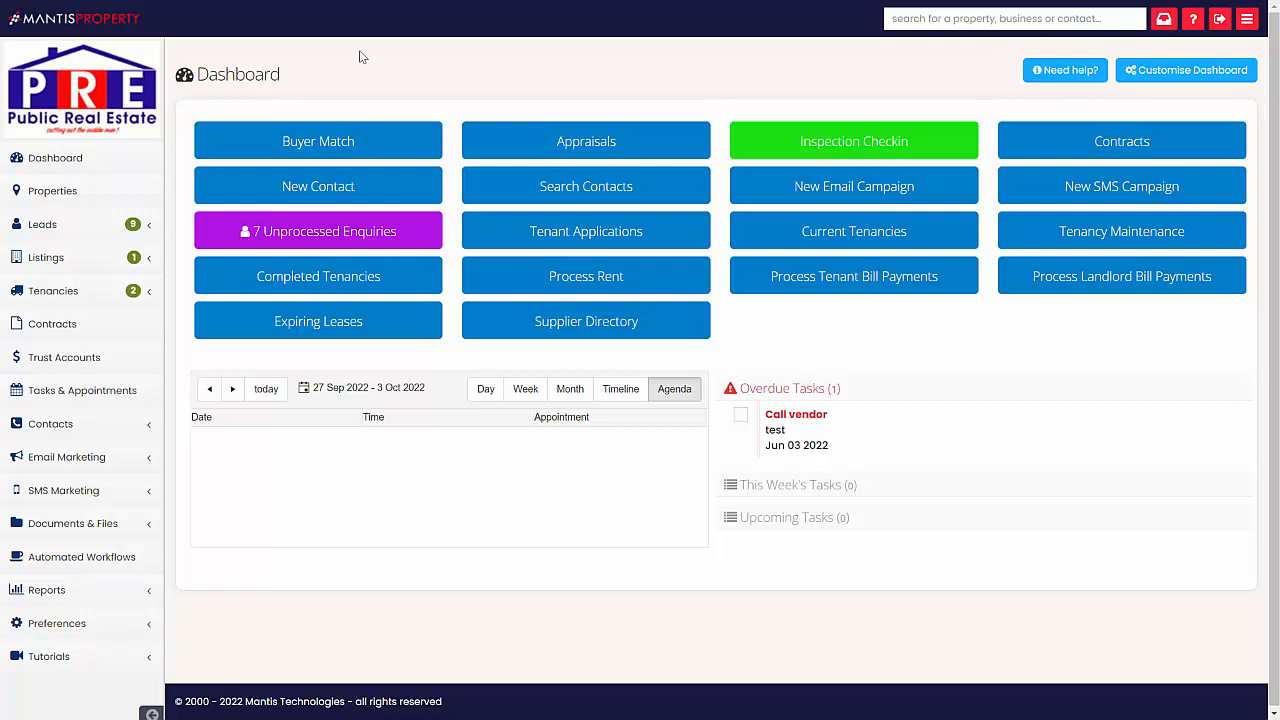
- Open the existing residential sale appraisal from the leads and show its documents
{"action": "left_click", "coordinate": [82, 230]}
{"action": "left_click", "coordinate": [100, 259]}
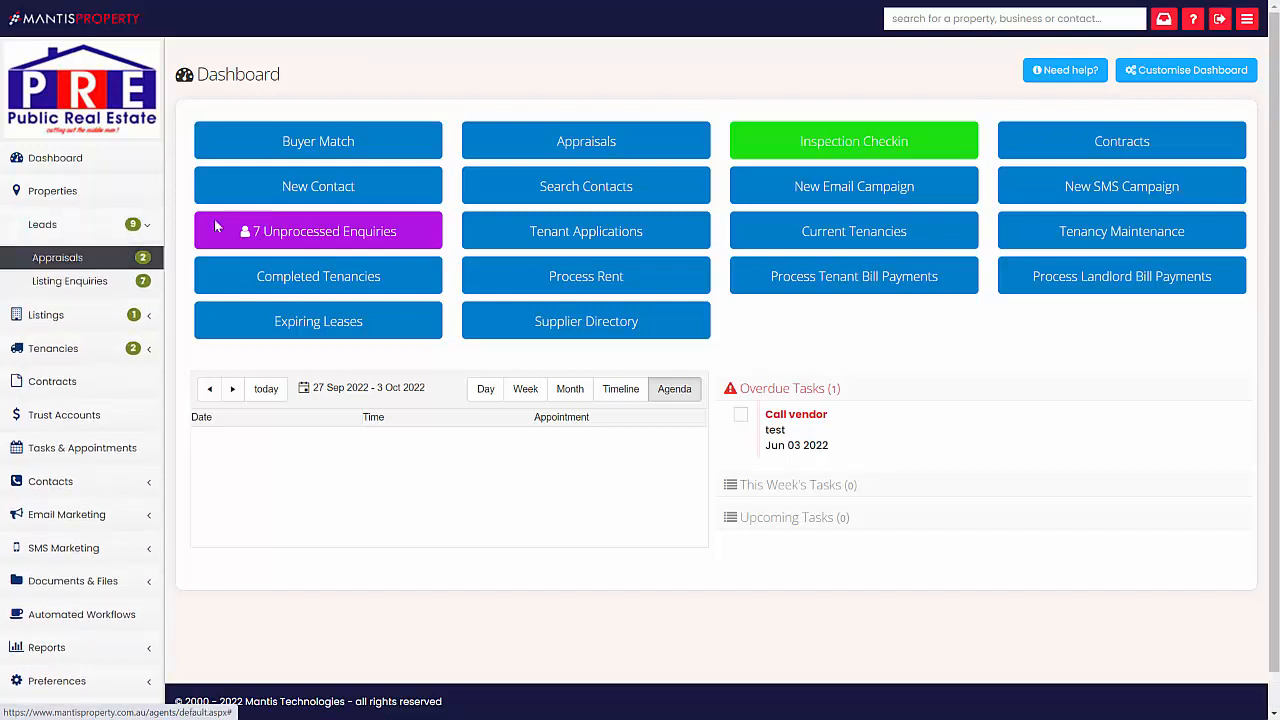
{"action": "left_click", "coordinate": [472, 190]}
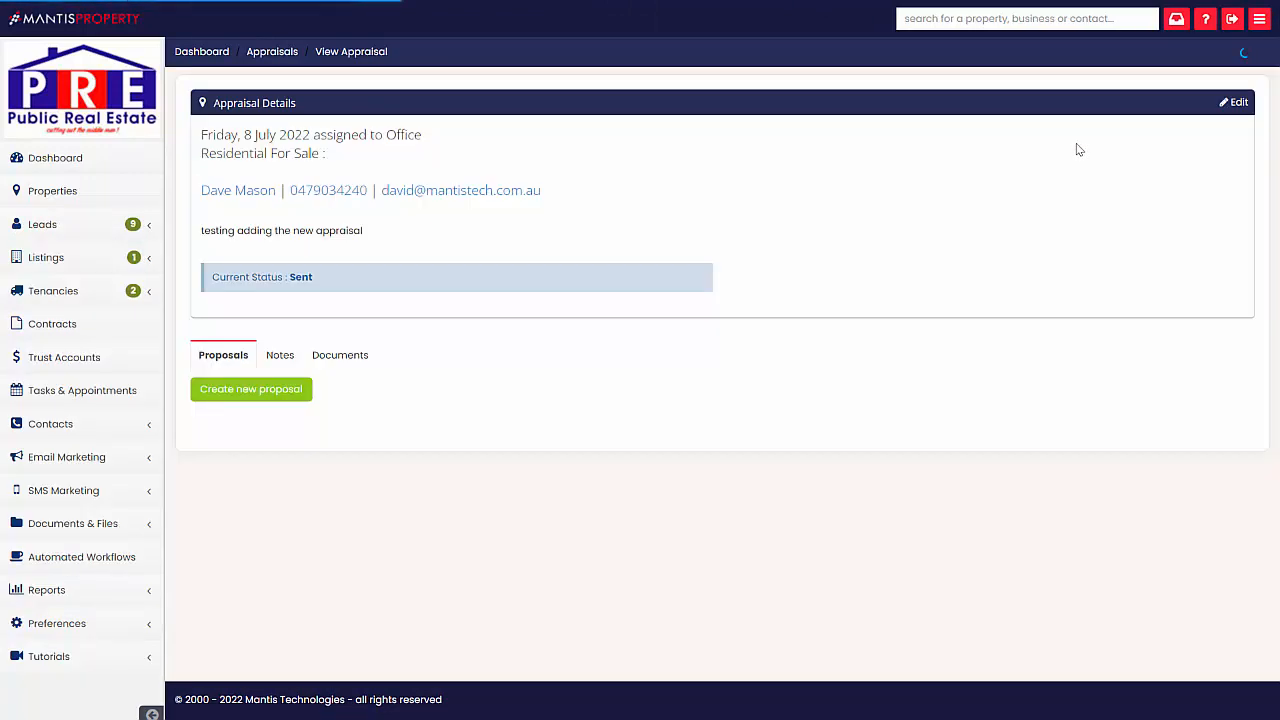
{"action": "left_click", "coordinate": [360, 364]}
{"action": "scroll", "coordinate": [768, 296], "scroll_direction": "down", "scroll_amount": 1}
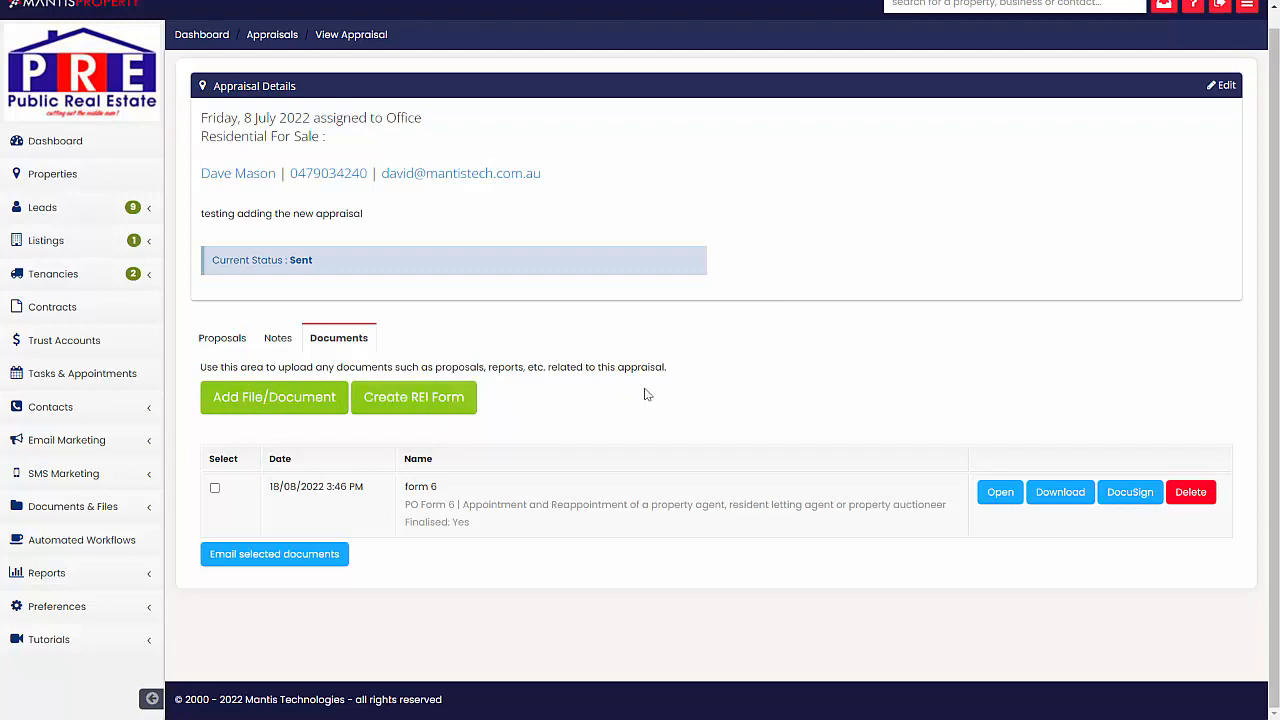
- Start a new REI form for the appraisal, browse the available templates and choose the custom template PO Form 6 | Test Template
{"action": "left_click", "coordinate": [417, 410]}
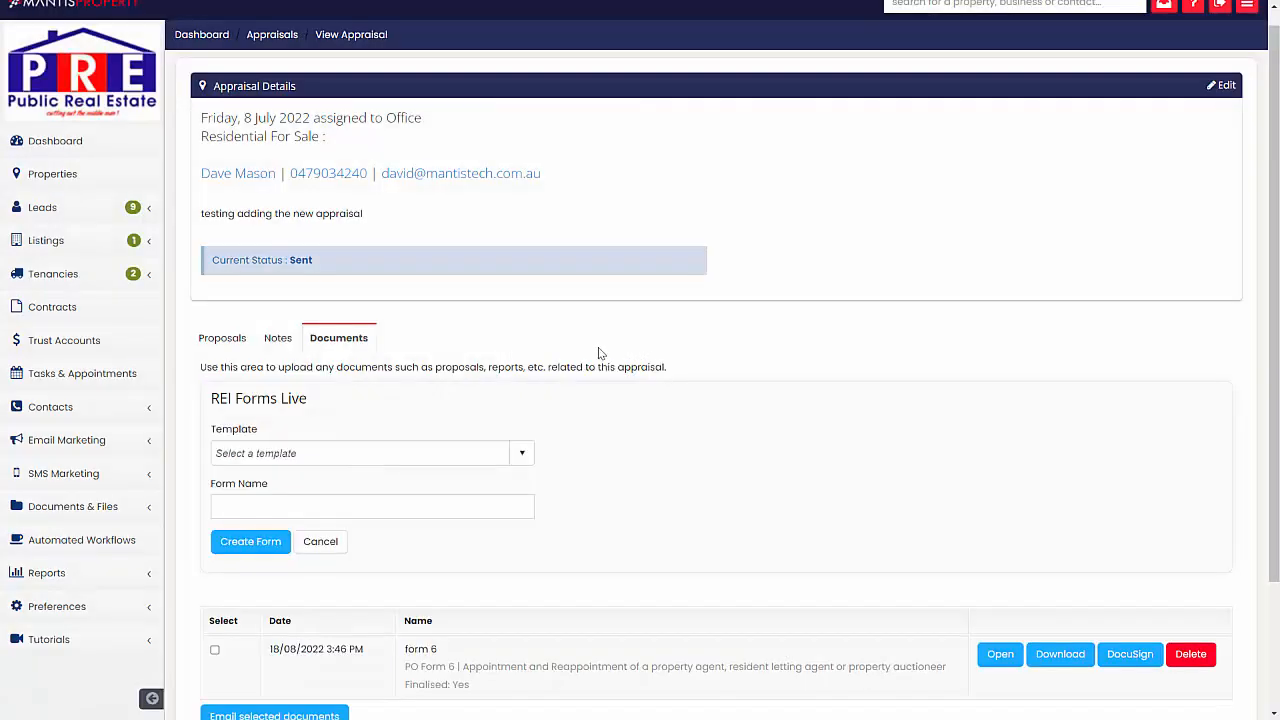
{"action": "scroll", "coordinate": [597, 351], "scroll_direction": "down", "scroll_amount": 2}
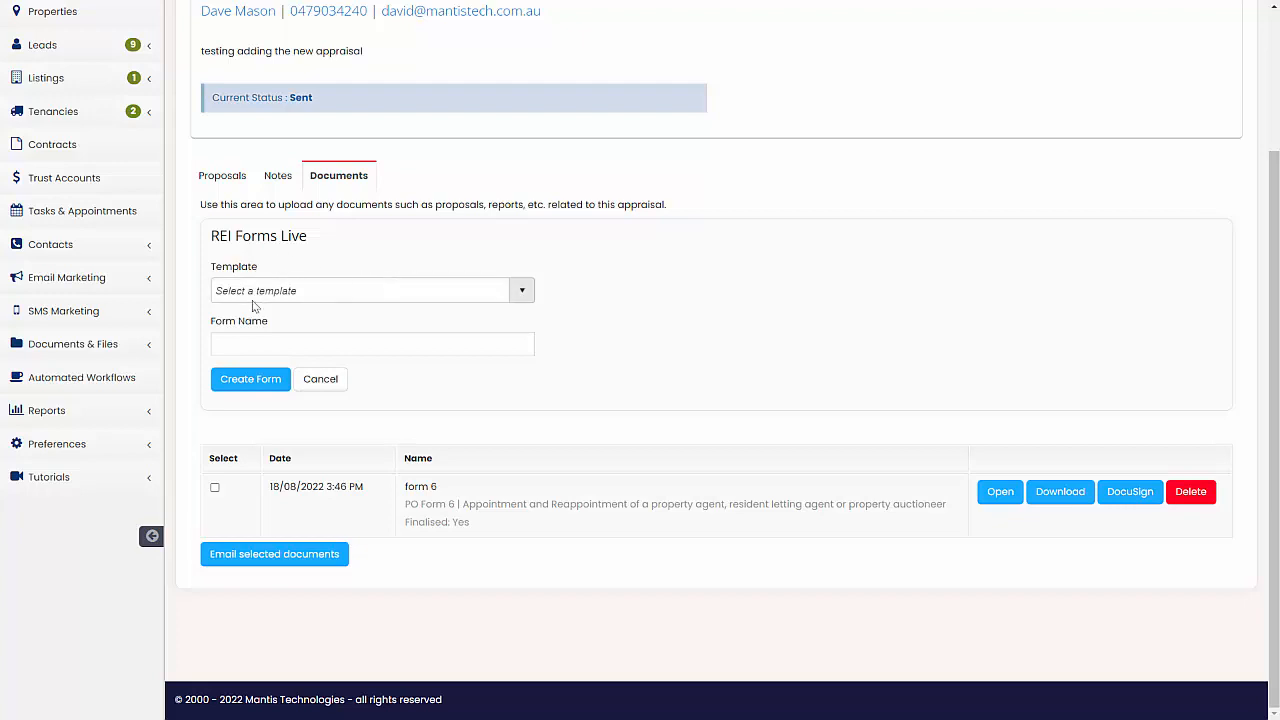
{"action": "left_click", "coordinate": [518, 291]}
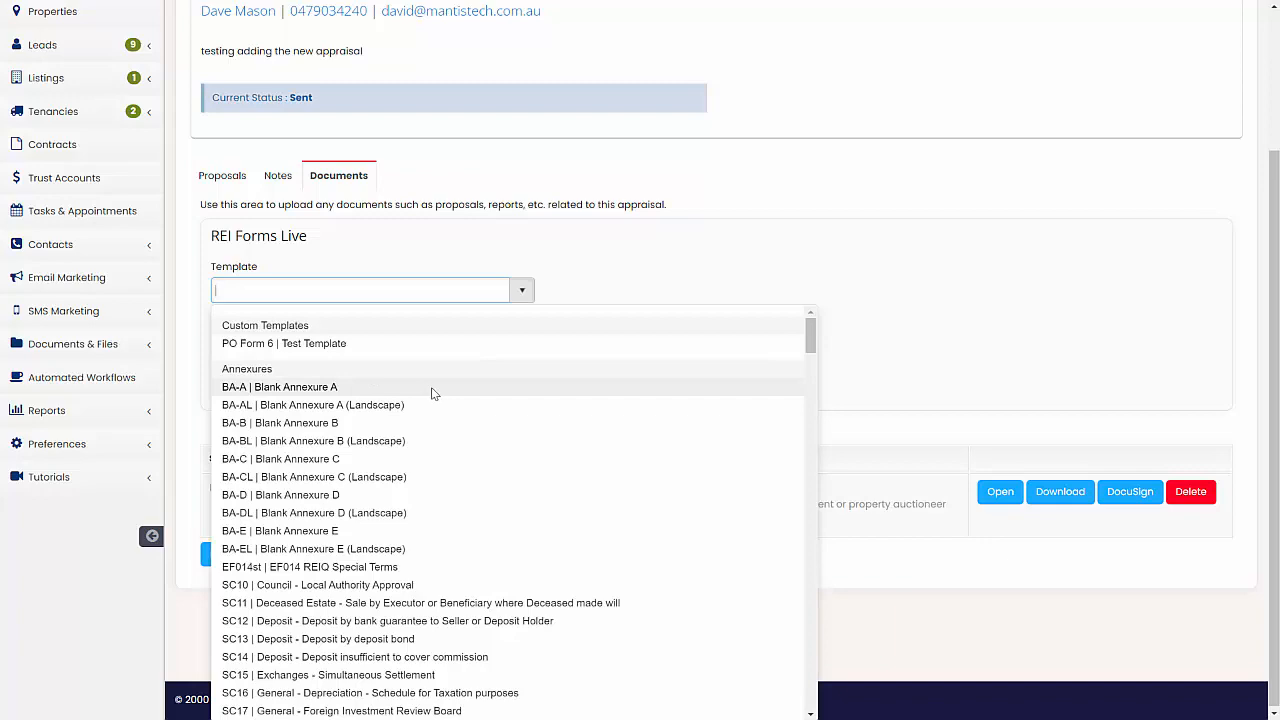
{"action": "scroll", "coordinate": [433, 395], "scroll_direction": "down", "scroll_amount": 3}
{"action": "scroll", "coordinate": [433, 395], "scroll_direction": "down", "scroll_amount": 10}
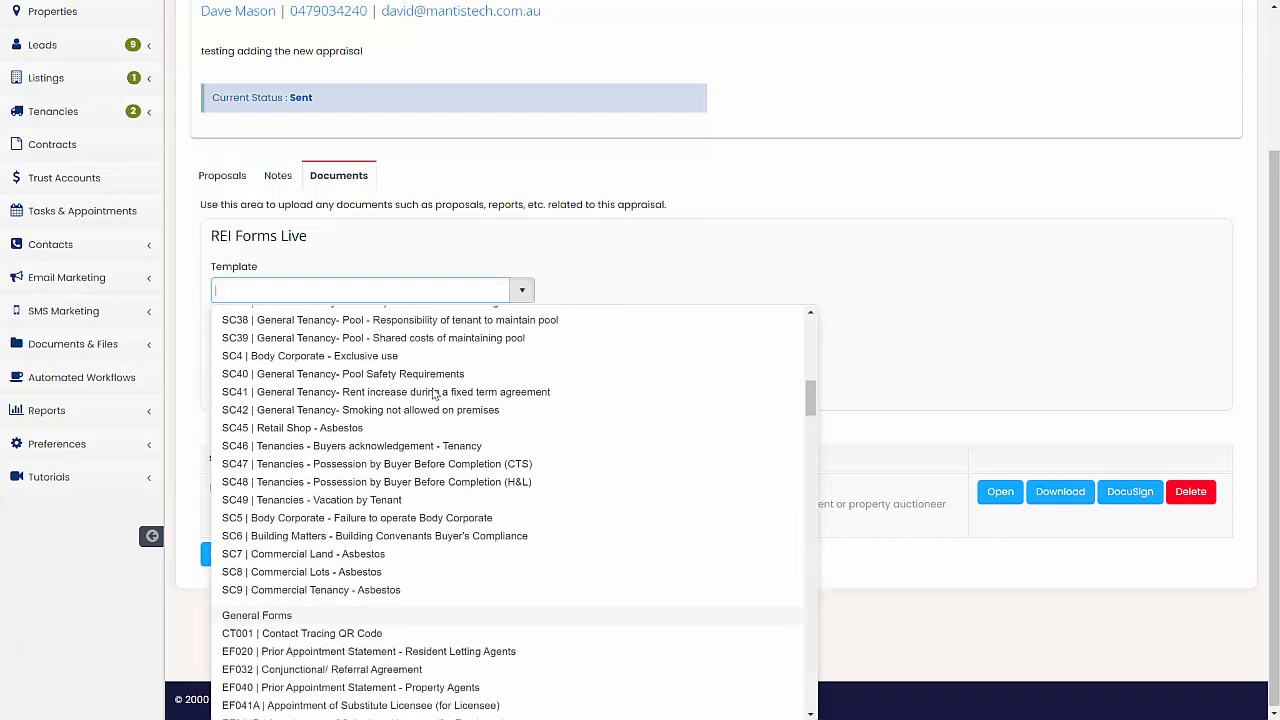
{"action": "scroll", "coordinate": [436, 394], "scroll_direction": "down", "scroll_amount": 15}
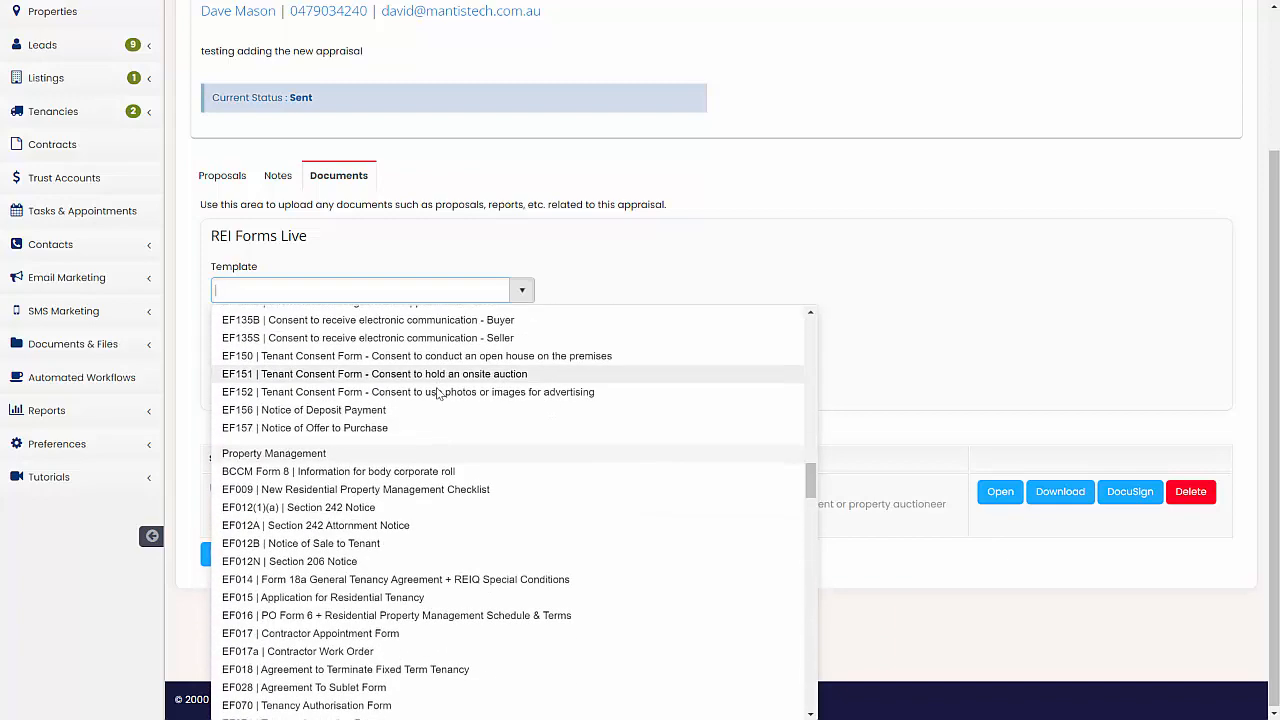
{"action": "scroll", "coordinate": [440, 387], "scroll_direction": "up", "scroll_amount": 20}
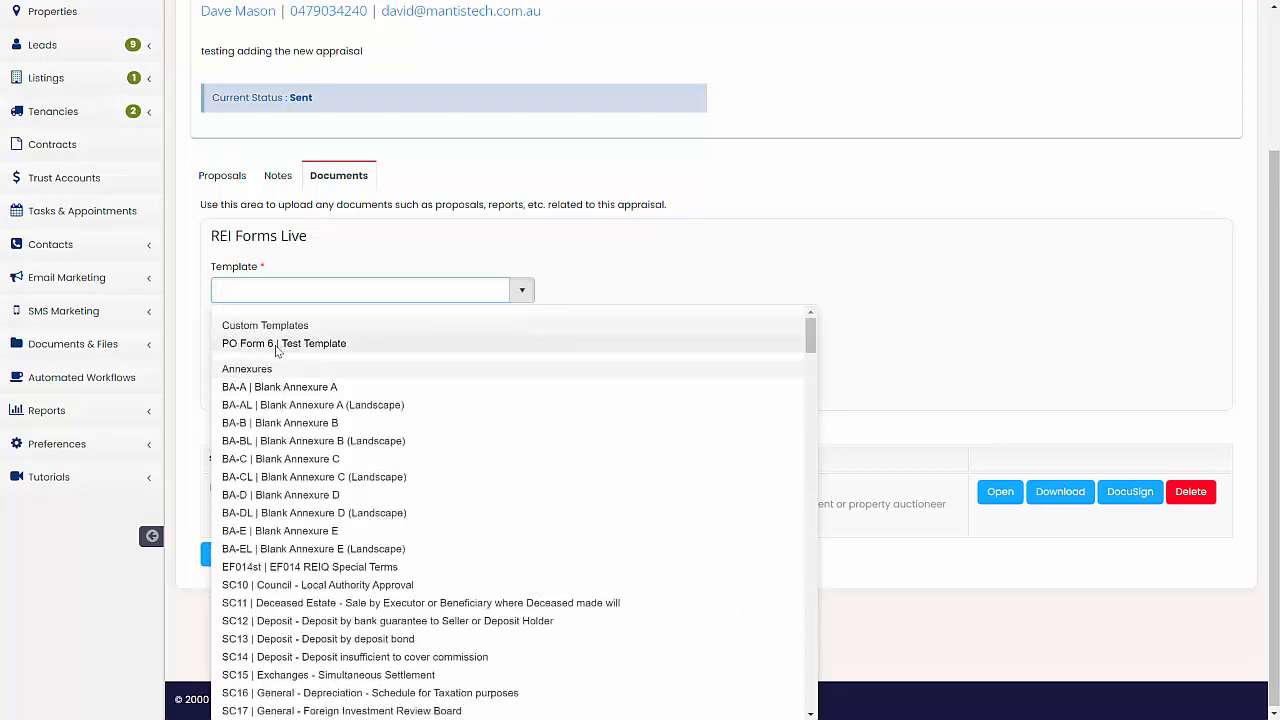
{"action": "scroll", "coordinate": [446, 375], "scroll_direction": "down", "scroll_amount": 1}
{"action": "scroll", "coordinate": [446, 375], "scroll_direction": "up", "scroll_amount": 1}
{"action": "scroll", "coordinate": [987, 387], "scroll_direction": "up", "scroll_amount": 3}
{"action": "scroll", "coordinate": [986, 392], "scroll_direction": "down", "scroll_amount": 3}
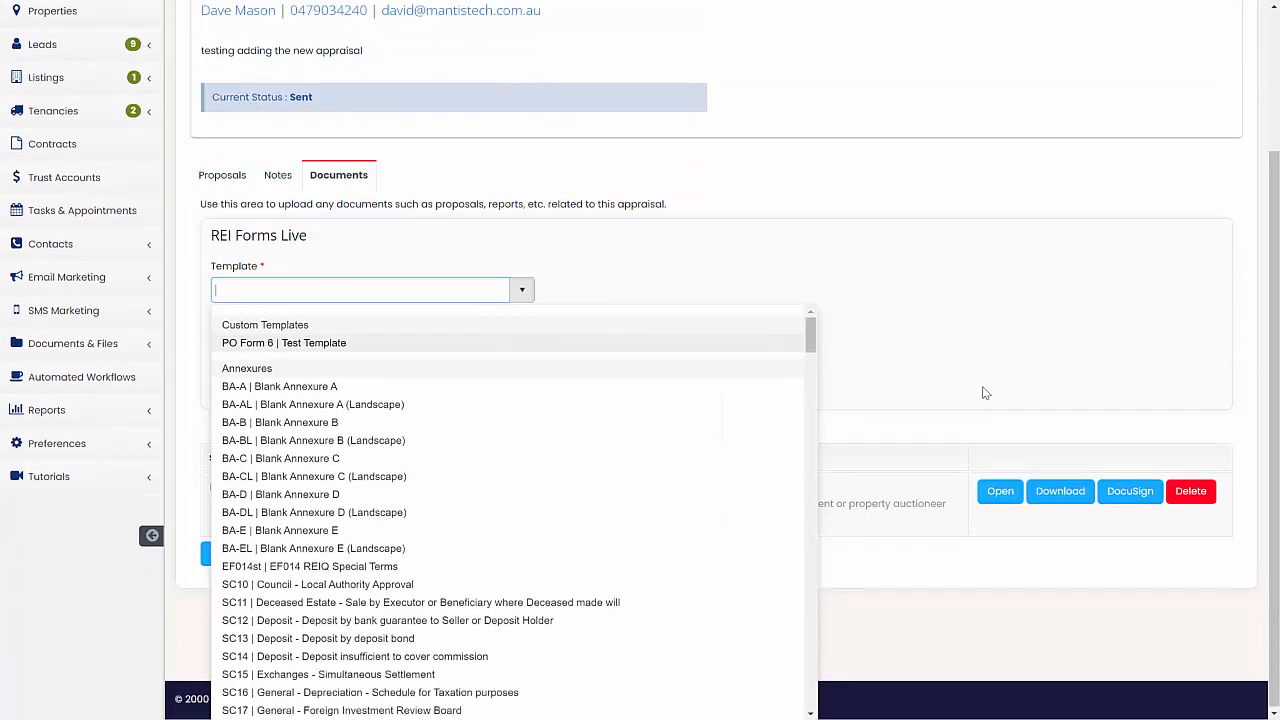
{"action": "left_click", "coordinate": [330, 345]}
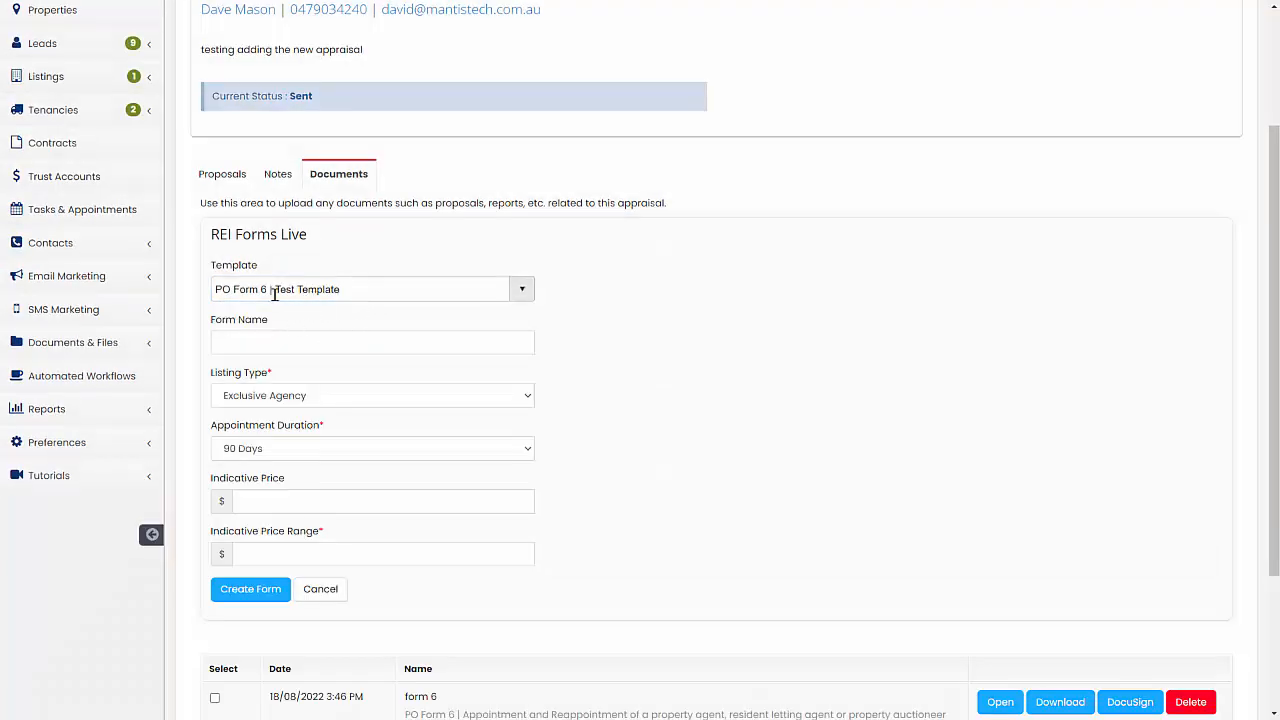
- Review the form name, listing type, appointment duration and indicative price fields, and cancel the new form
{"action": "left_click", "coordinate": [270, 339]}
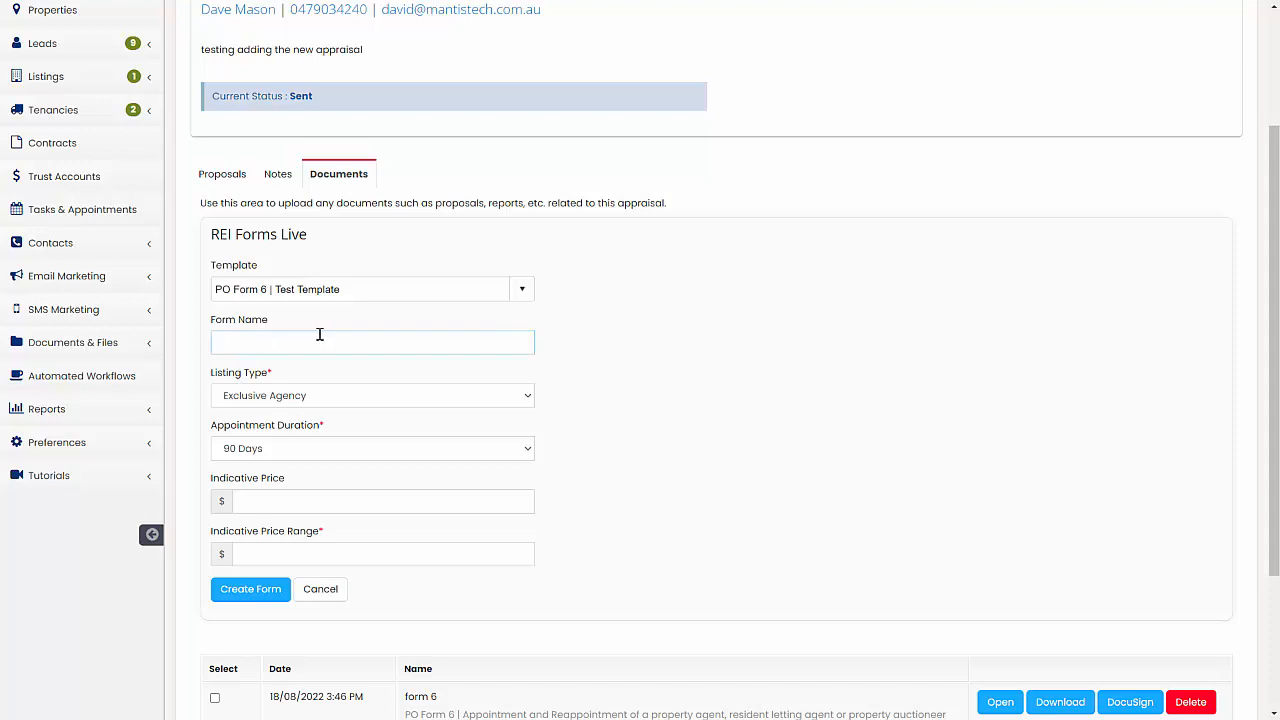
{"action": "scroll", "coordinate": [649, 306], "scroll_direction": "down", "scroll_amount": 2}
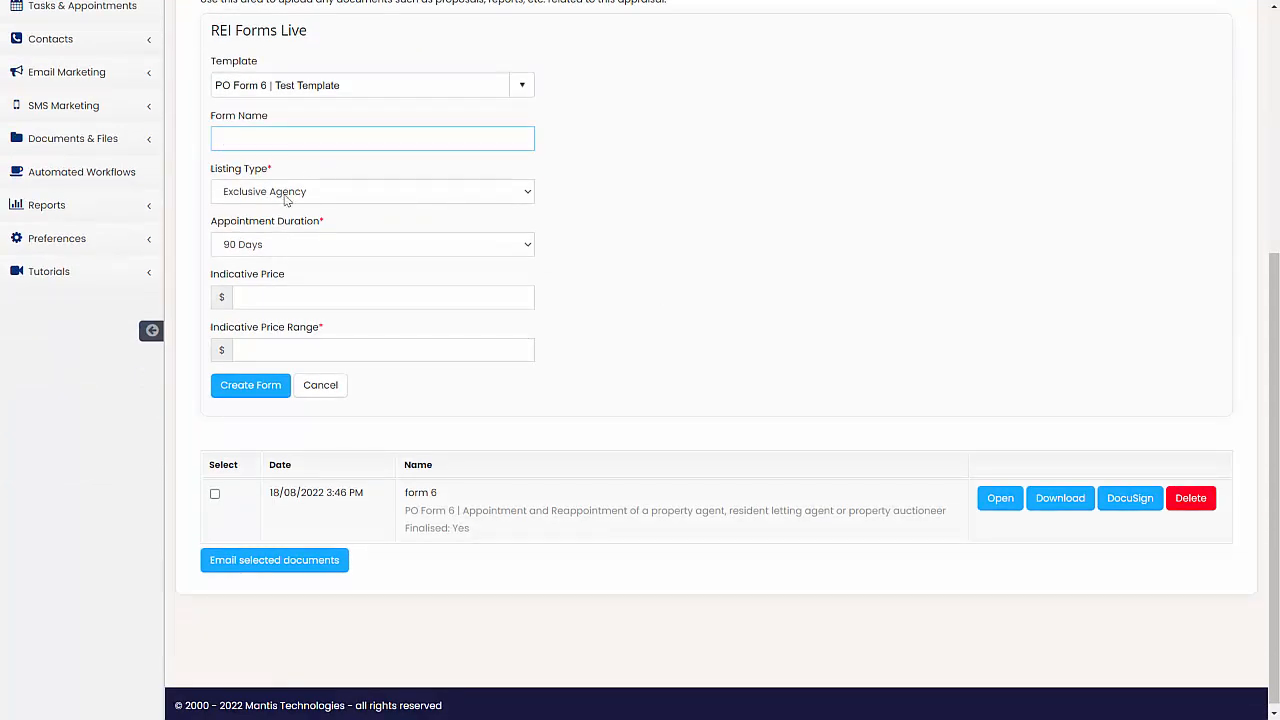
{"action": "left_click", "coordinate": [287, 194]}
{"action": "left_click", "coordinate": [714, 177]}
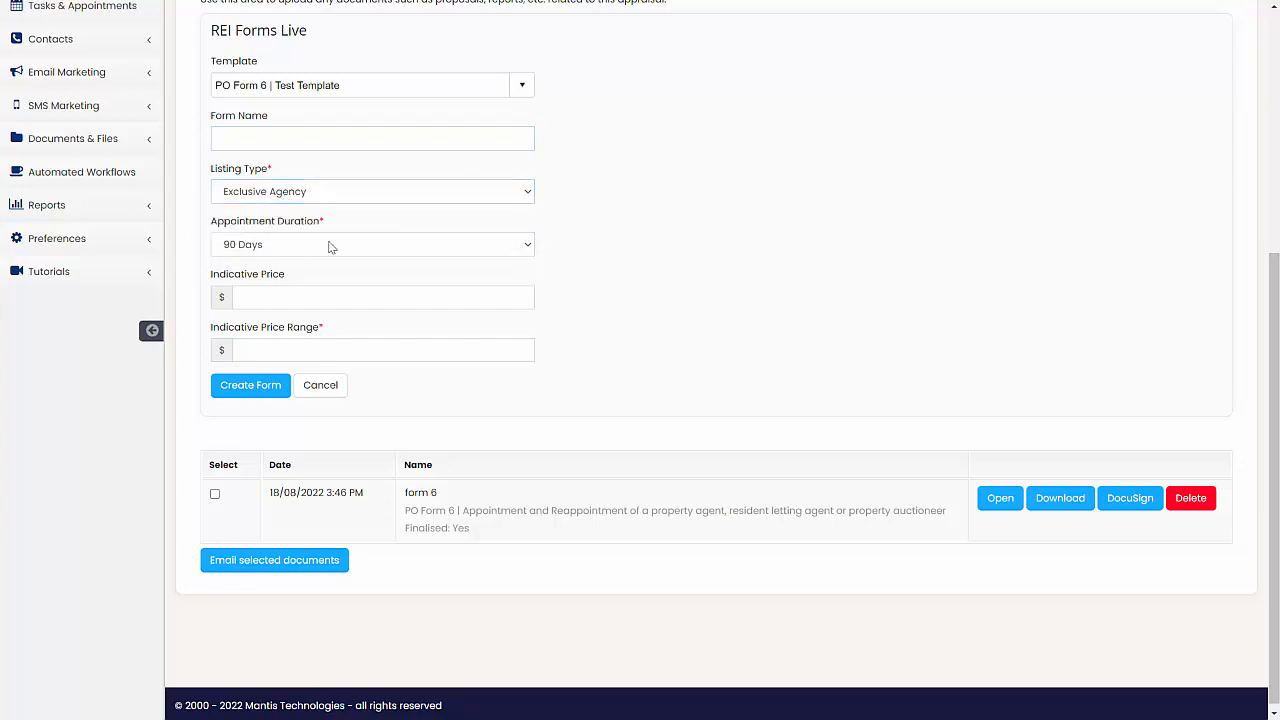
{"action": "left_click", "coordinate": [331, 246]}
{"action": "left_click", "coordinate": [331, 246]}
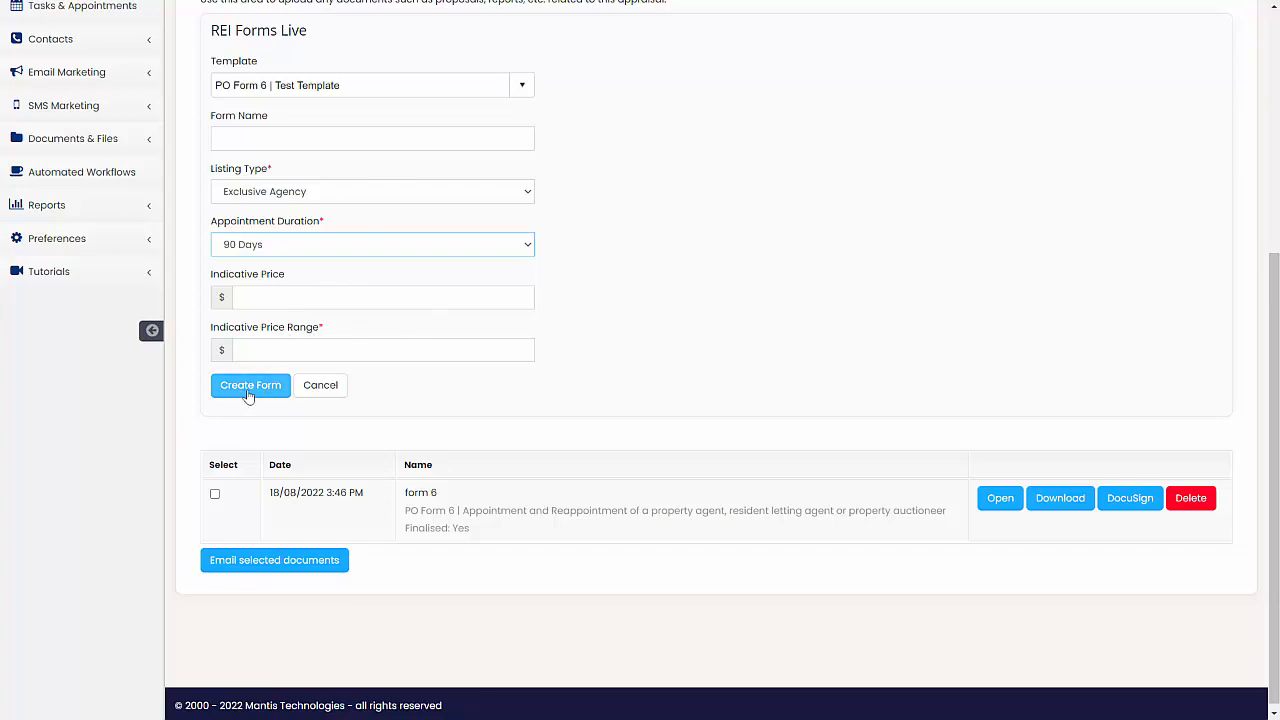
{"action": "scroll", "coordinate": [983, 220], "scroll_direction": "up", "scroll_amount": 2}
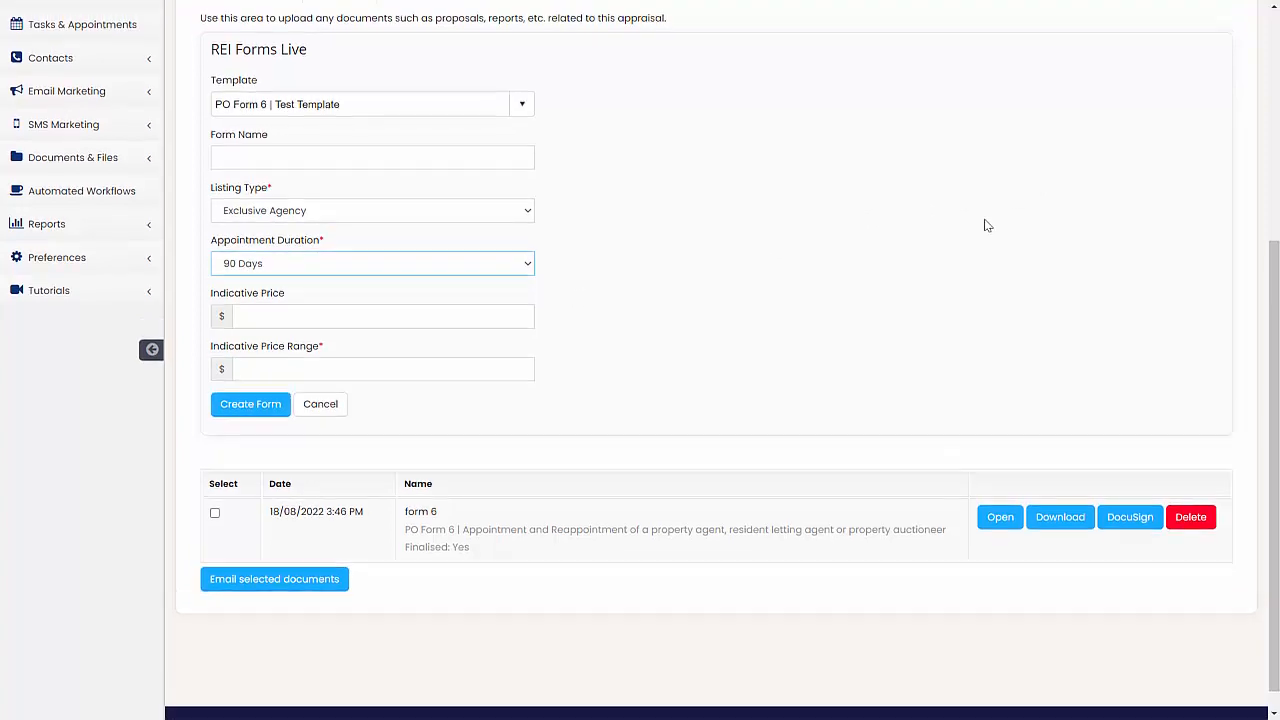
{"action": "left_click", "coordinate": [338, 505]}
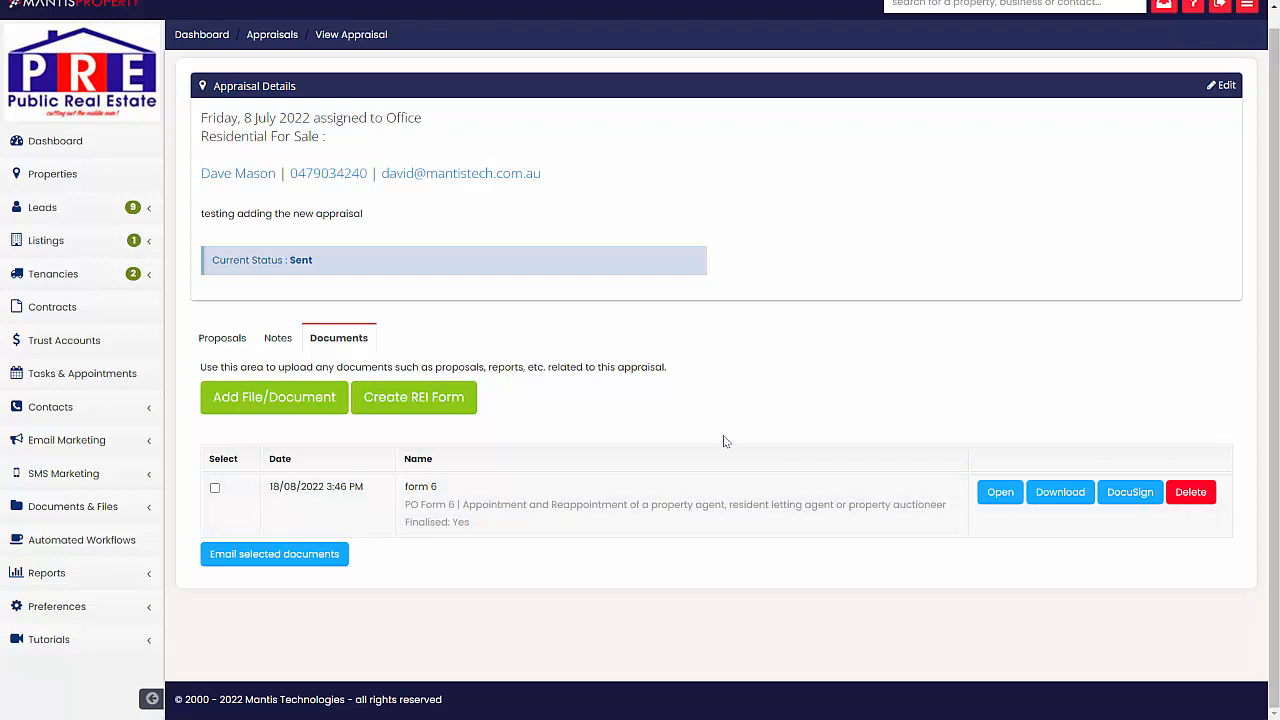
- Review the signing parties for sending the form 6 document through DocuSign, and cancel without sending
{"action": "left_click", "coordinate": [1150, 500]}
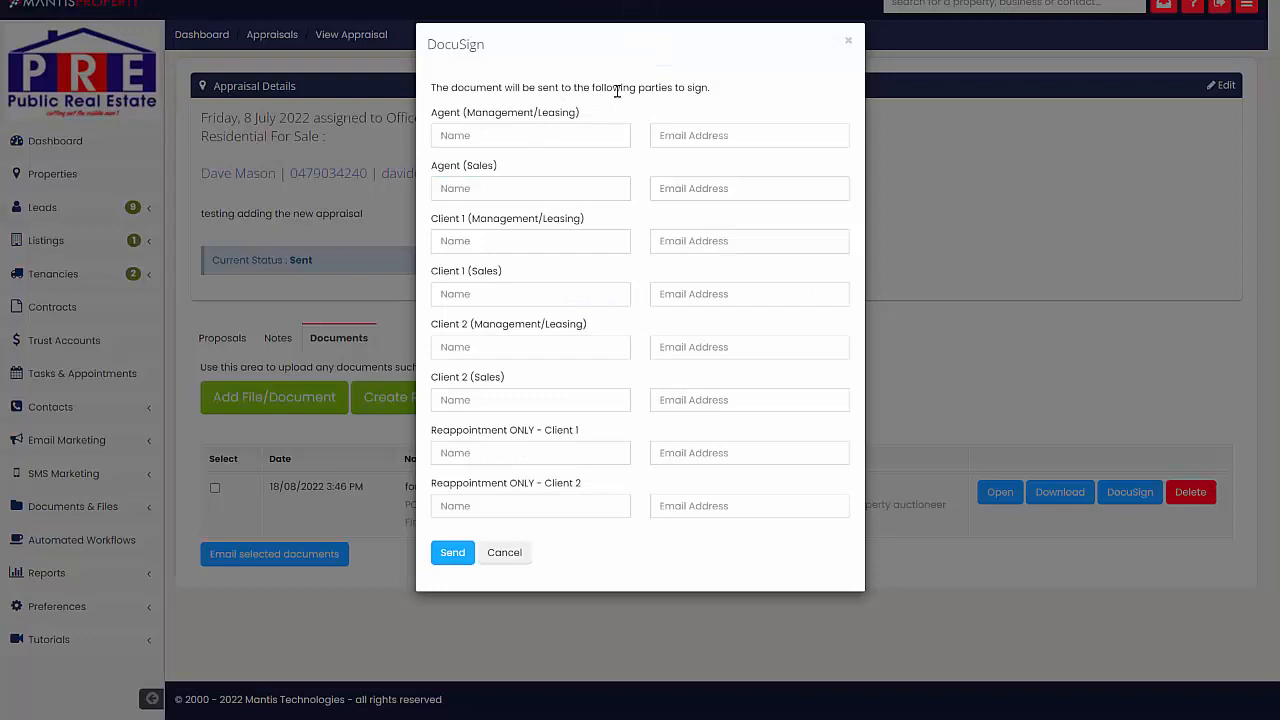
{"action": "left_click", "coordinate": [526, 135]}
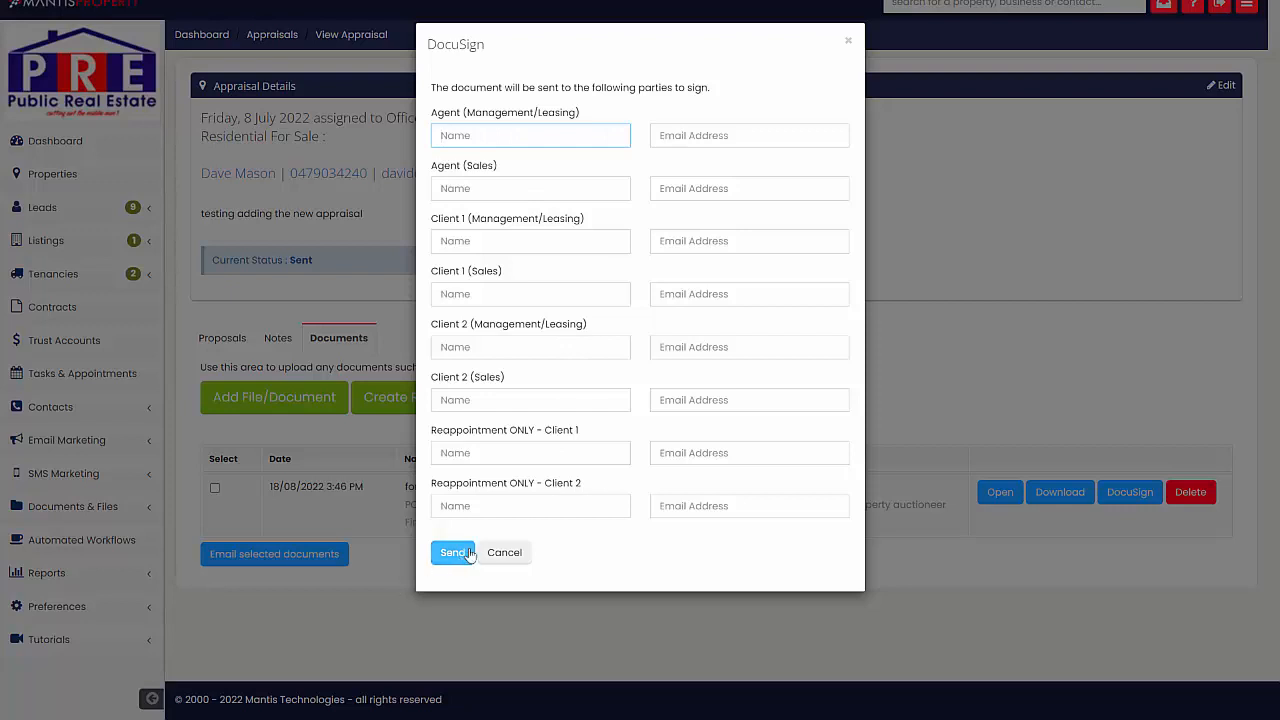
{"action": "left_click", "coordinate": [507, 554]}
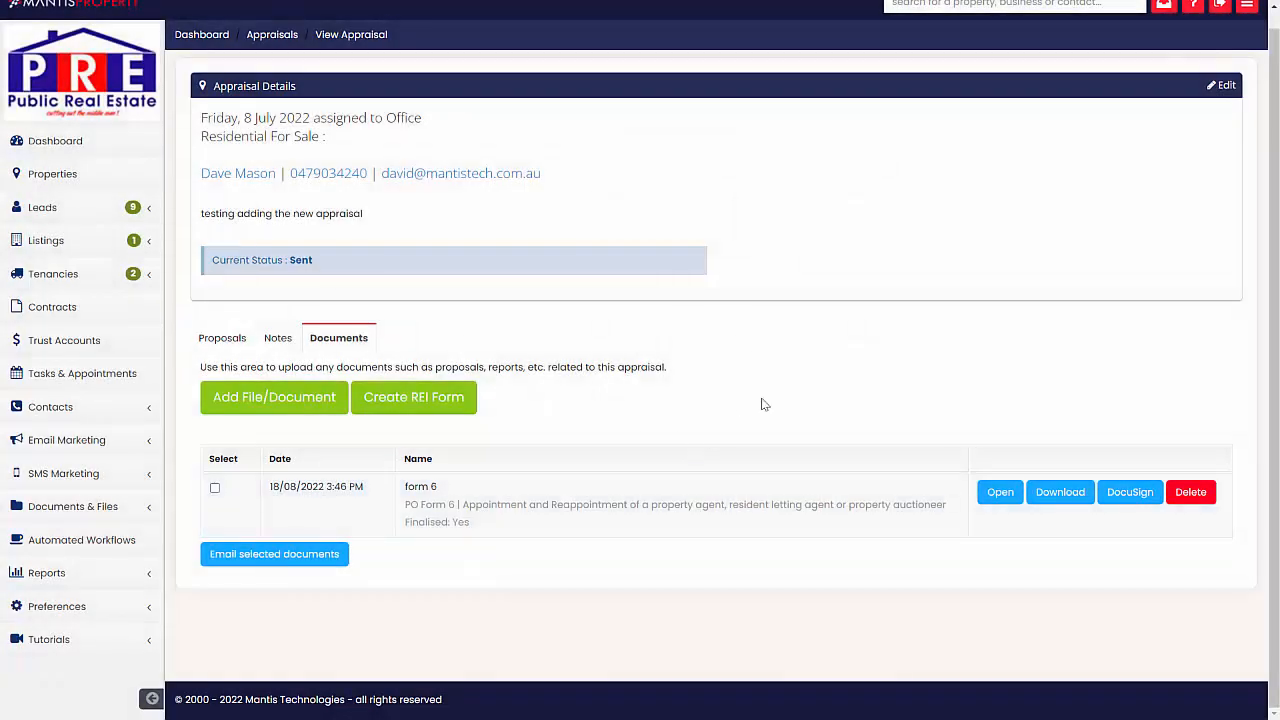